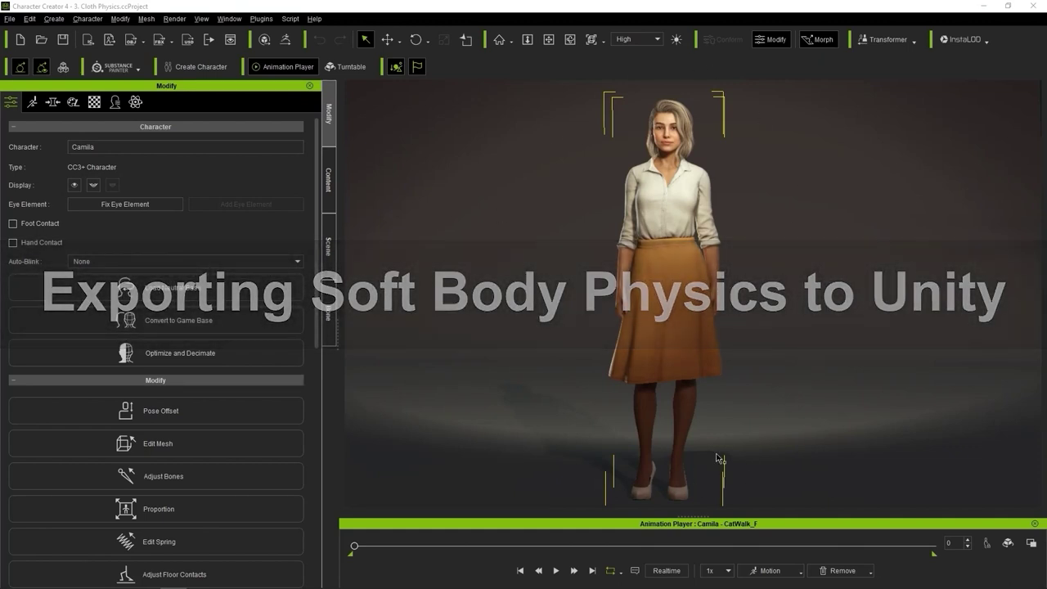
Play the CatWalk_F animation and select the Knee length skirt on the character
click(558, 572)
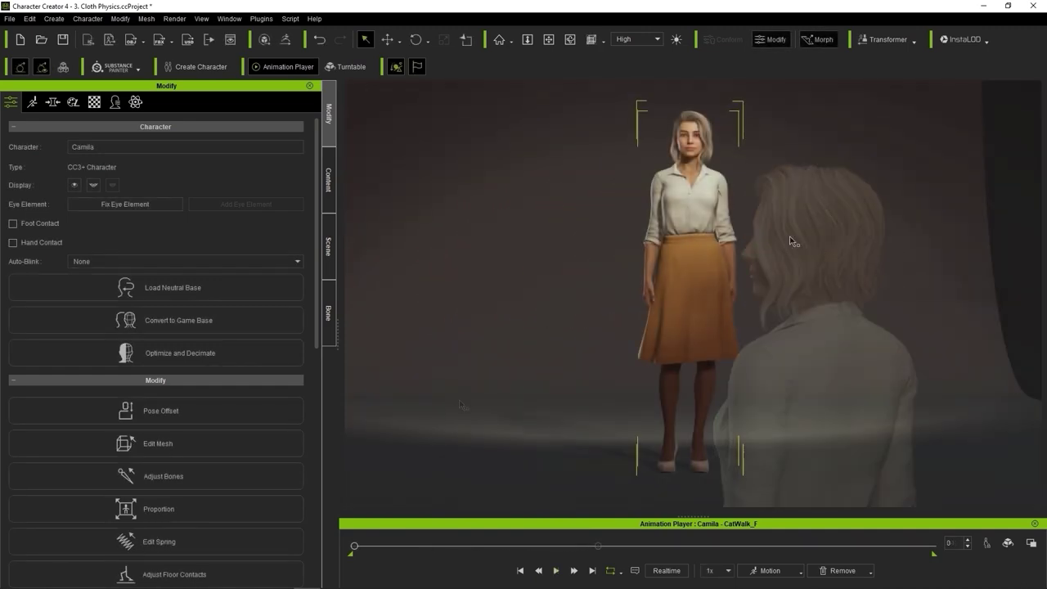
click(706, 299)
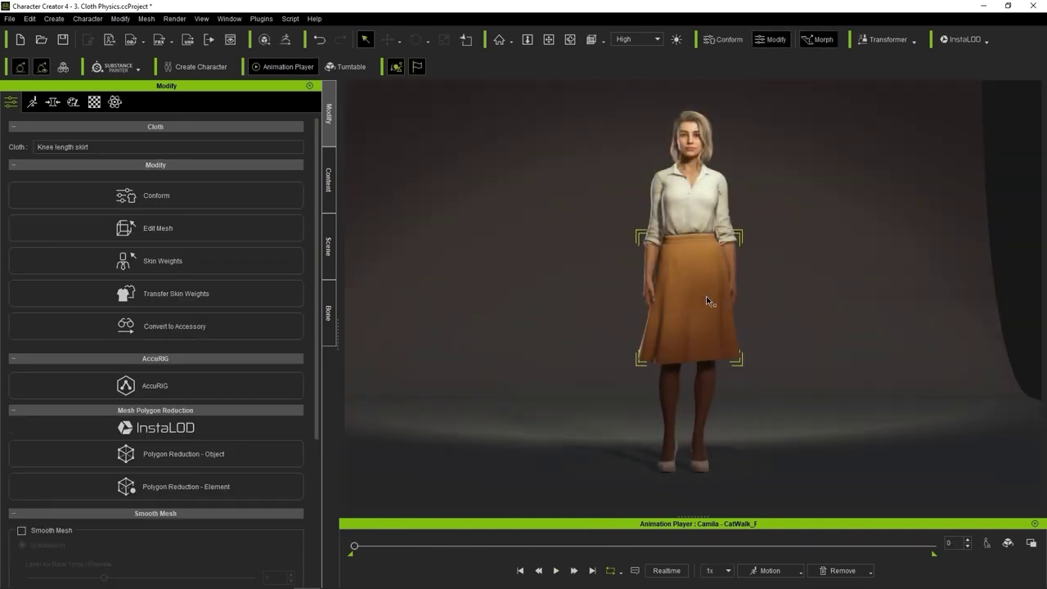
Review the skirt's cloth weight map in the Physics settings, then close it
click(119, 107)
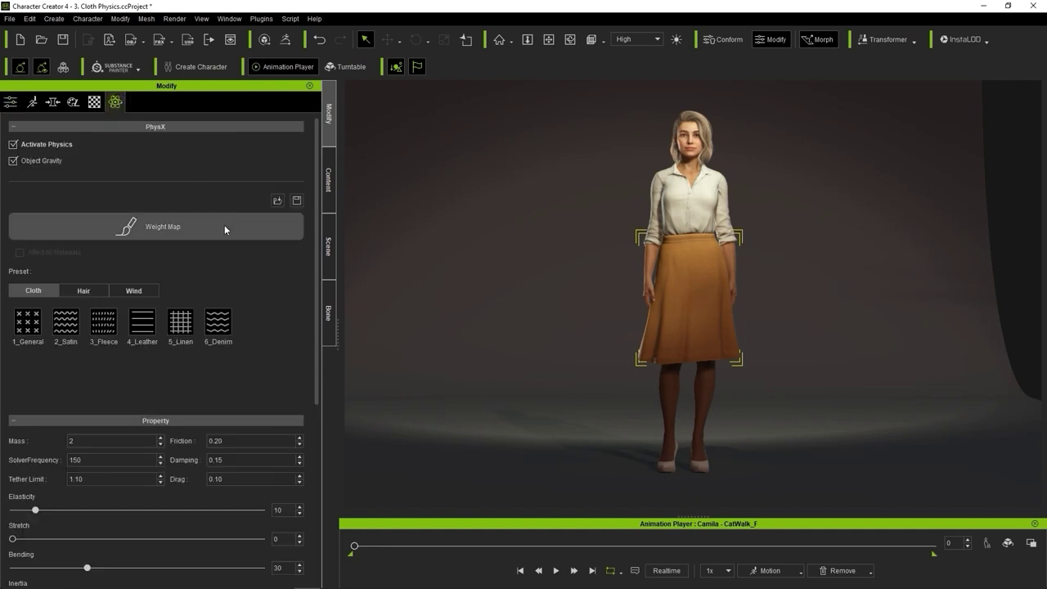
click(184, 232)
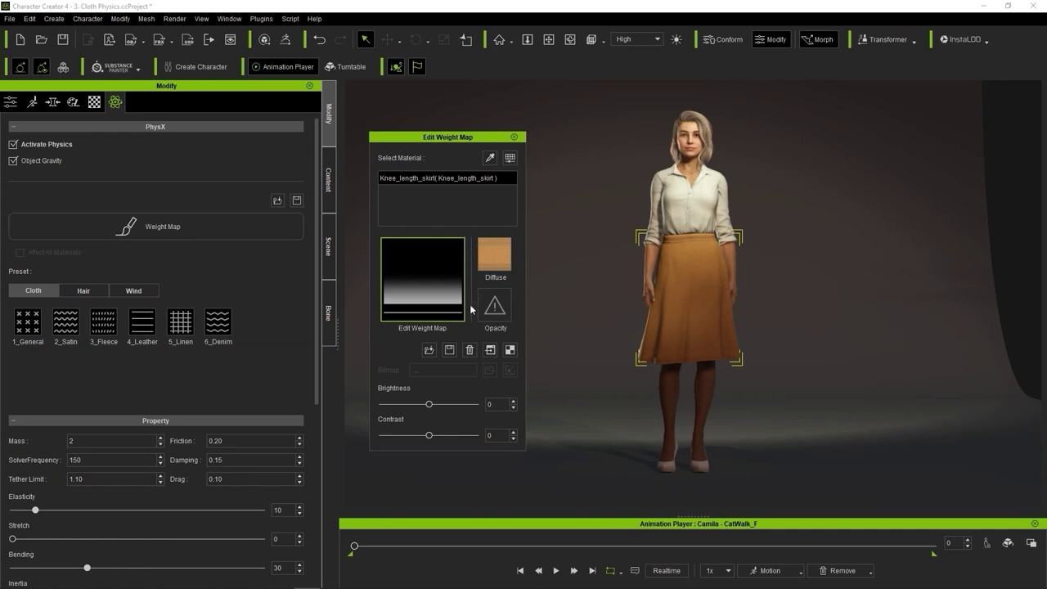
click(514, 136)
Review the hair's physics weight map, then return to the character's Attributes settings
click(702, 119)
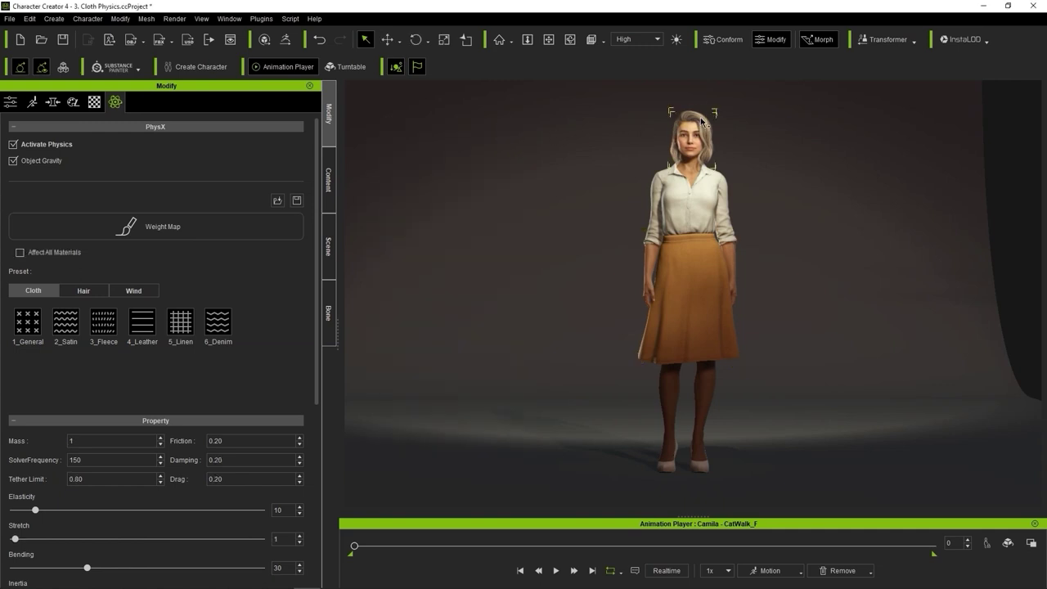
click(231, 224)
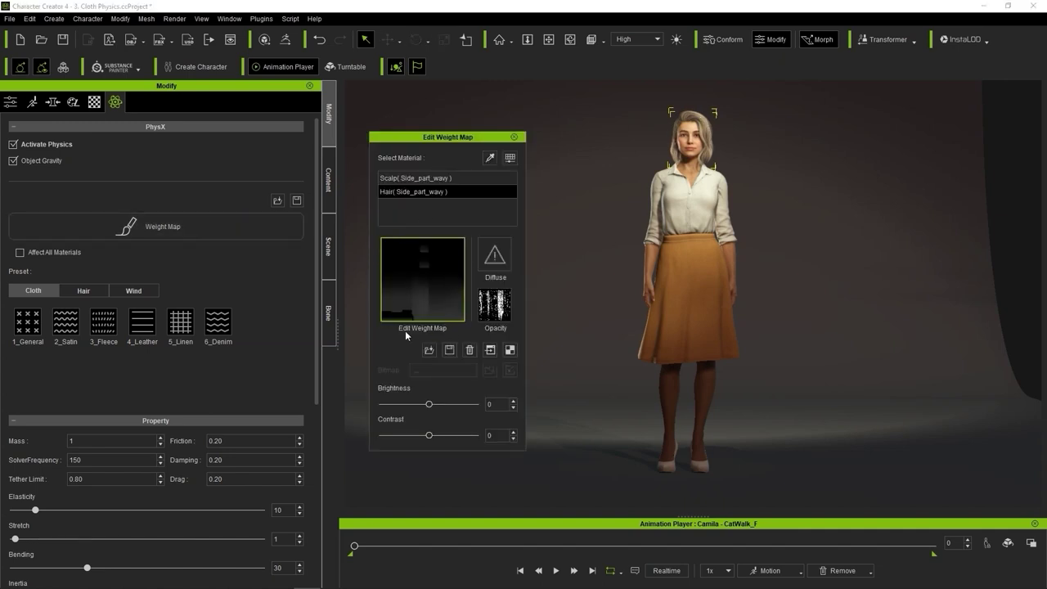
click(514, 138)
scroll(302, 378, down, 5)
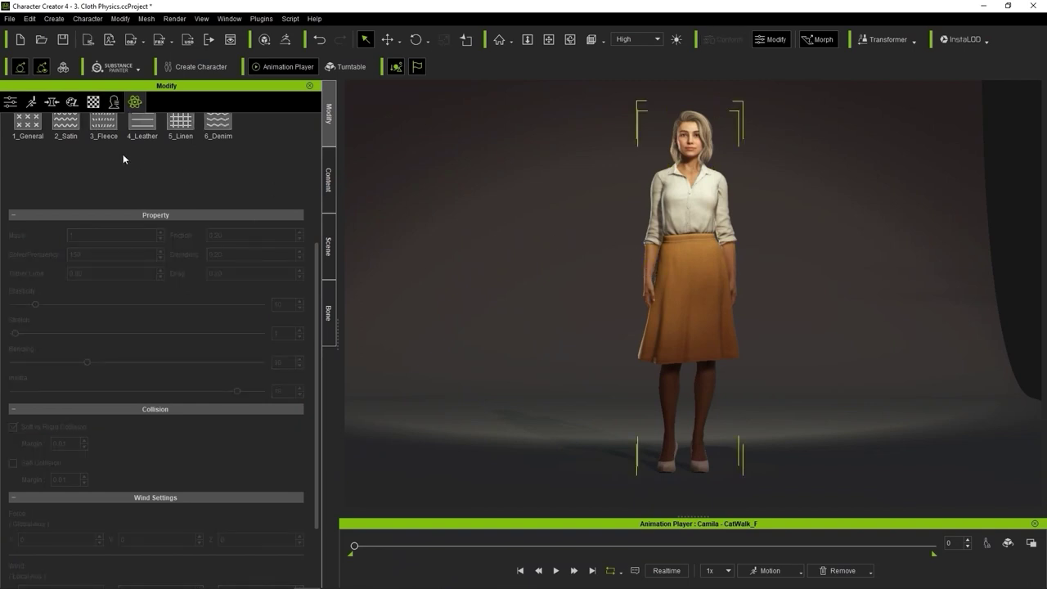
click(9, 103)
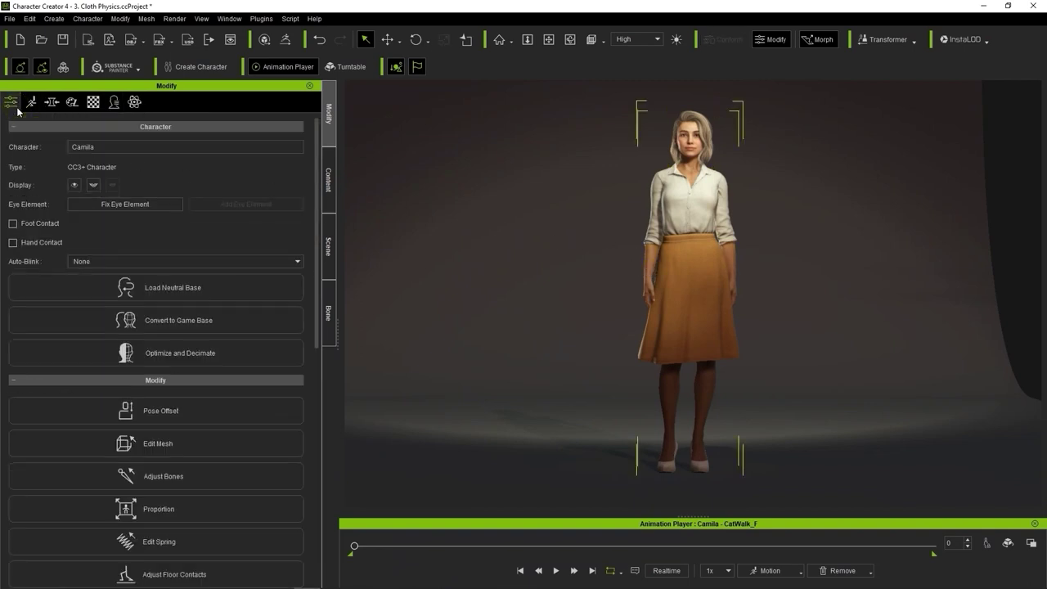
scroll(147, 441, down, 4)
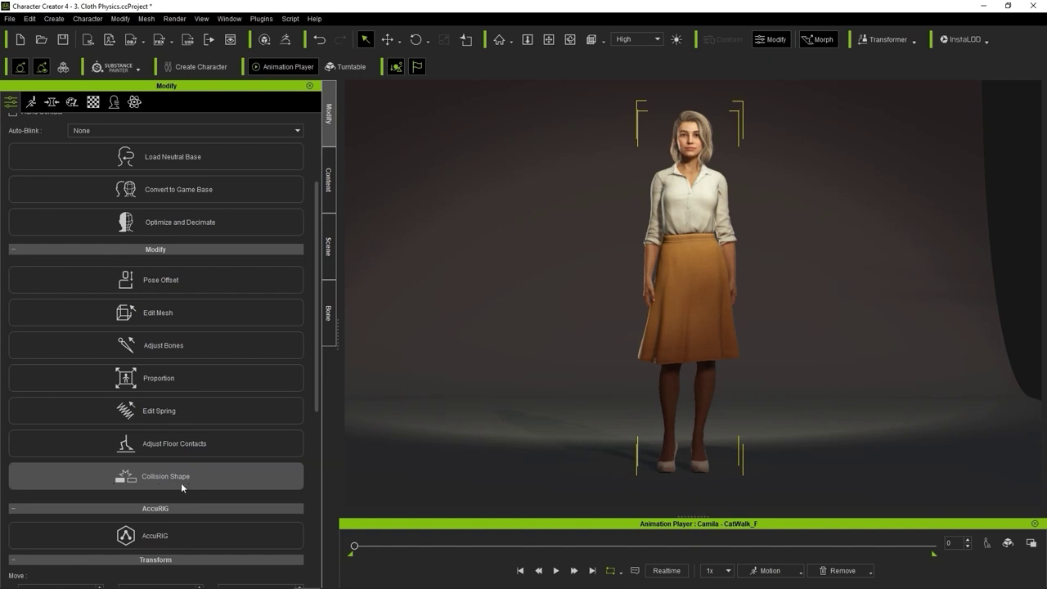
click(188, 481)
scroll(189, 482, down, 4)
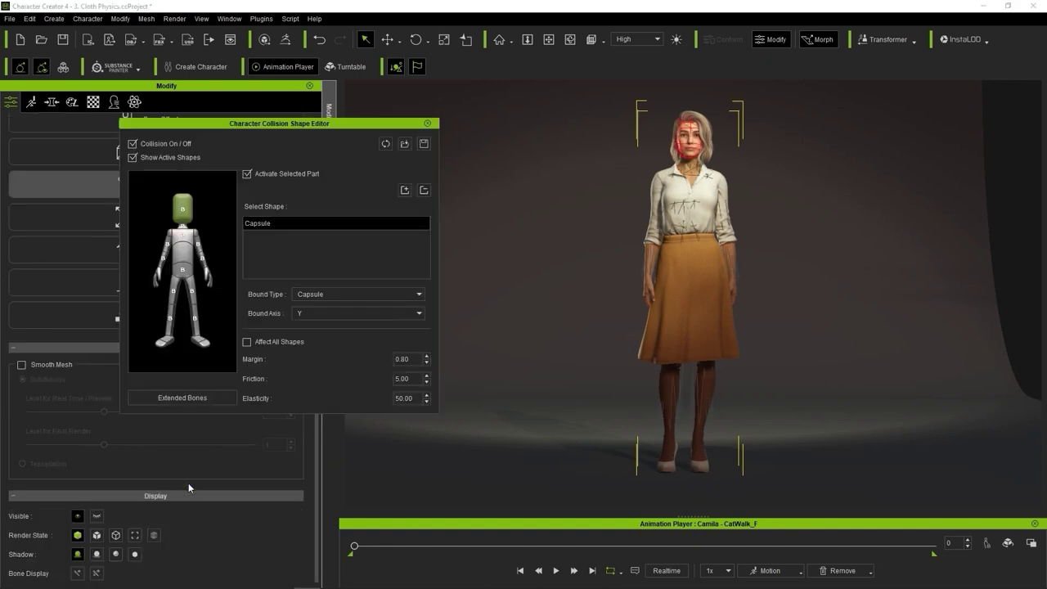
click(189, 237)
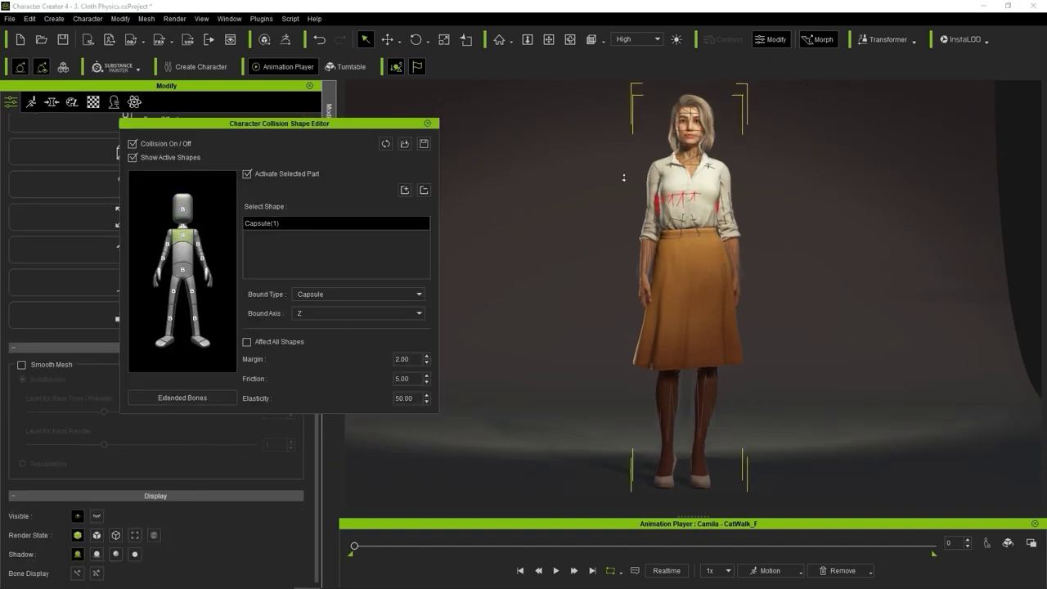
click(195, 320)
scroll(663, 357, up, 3)
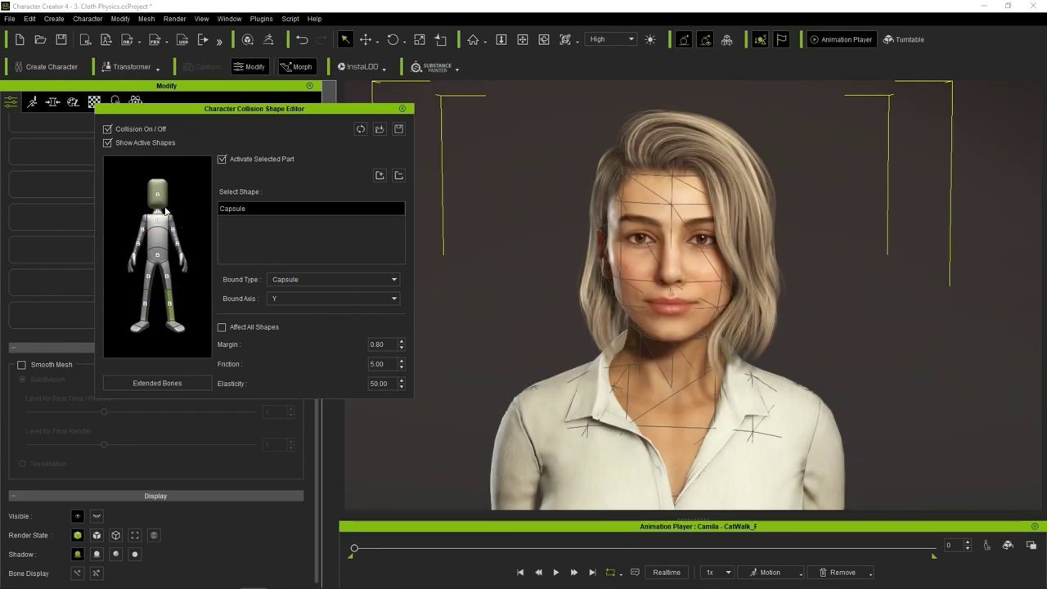
click(157, 194)
click(384, 280)
click(359, 290)
click(368, 279)
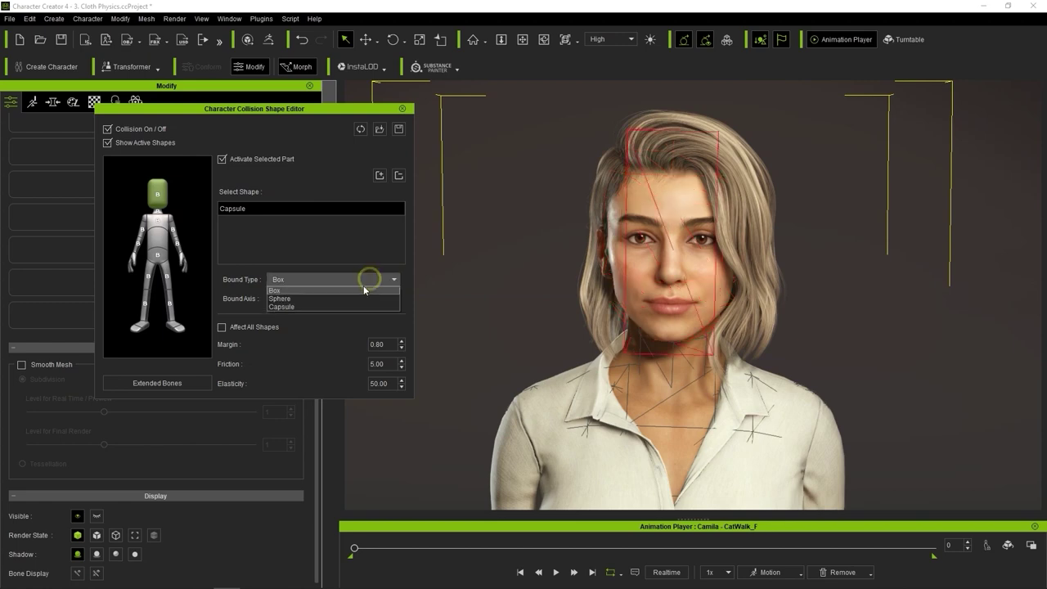
click(360, 299)
click(356, 282)
click(352, 306)
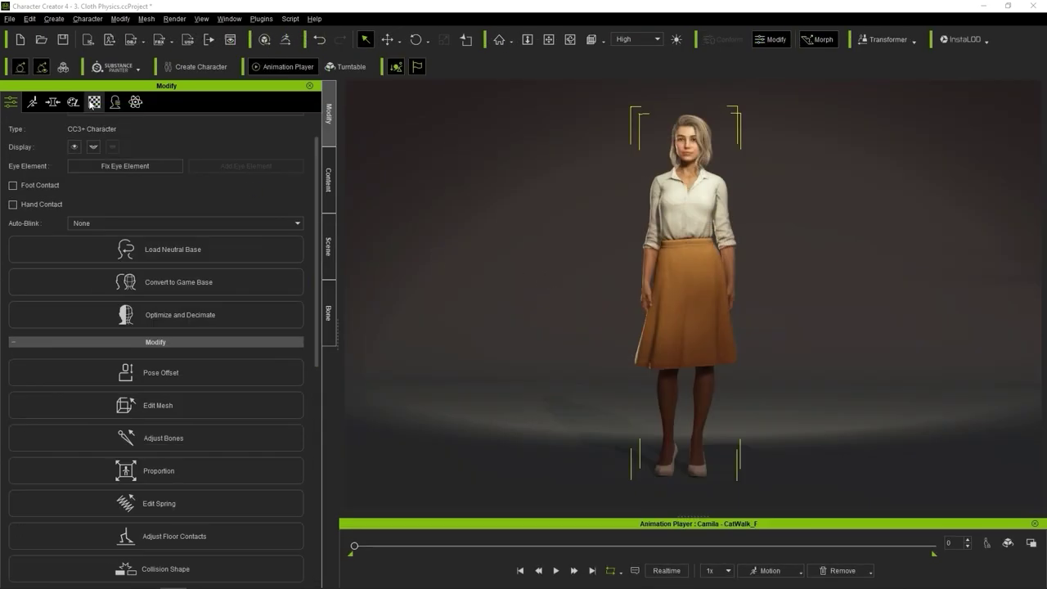
Start a Clothed Character FBX export with the Unity 3D preset, keeping mesh and motion
click(18, 24)
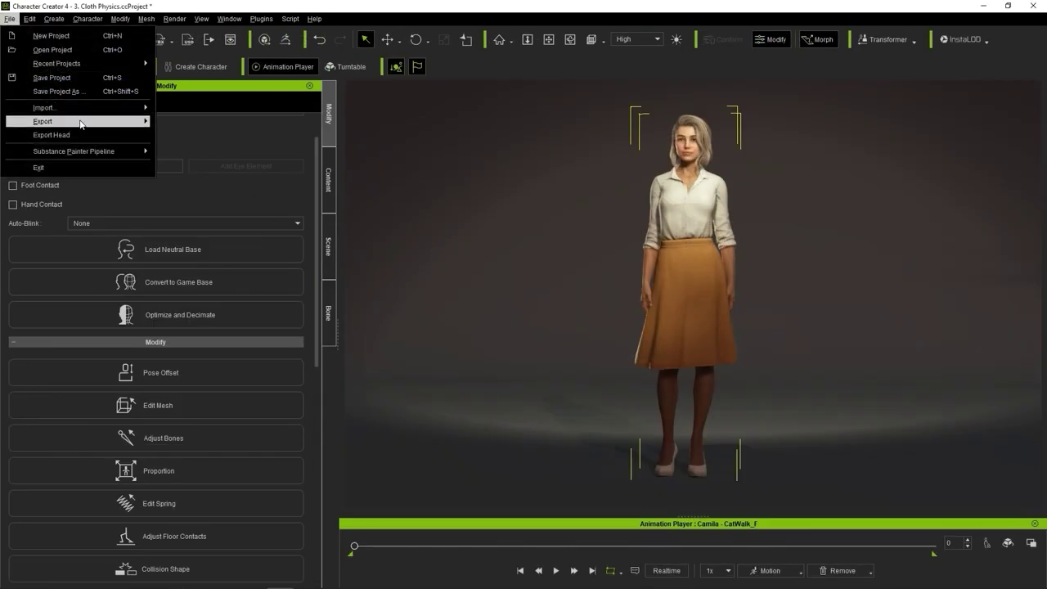
mouse_move(104, 123)
mouse_move(236, 184)
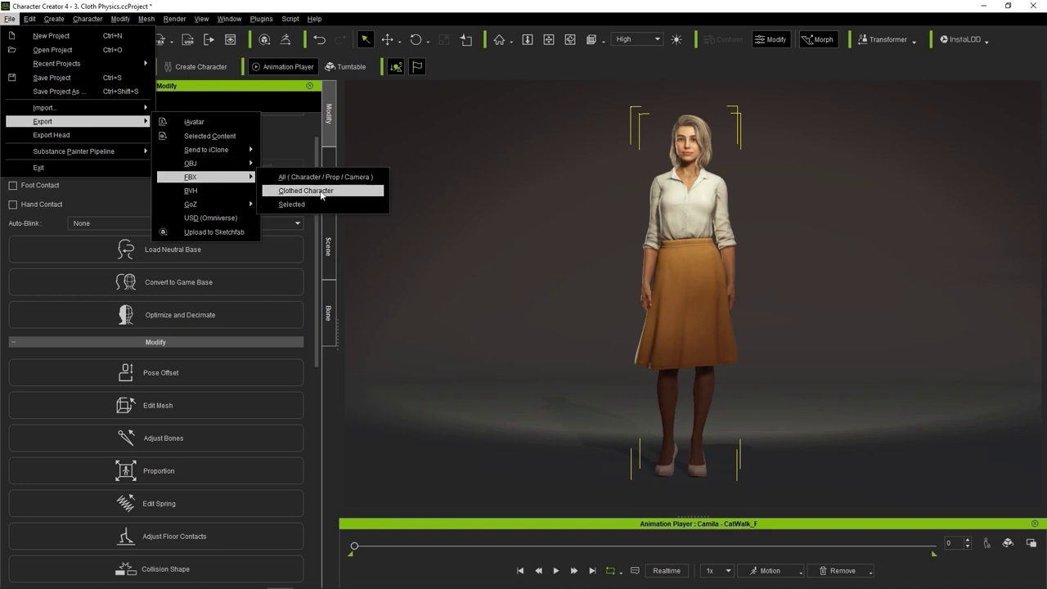
click(346, 191)
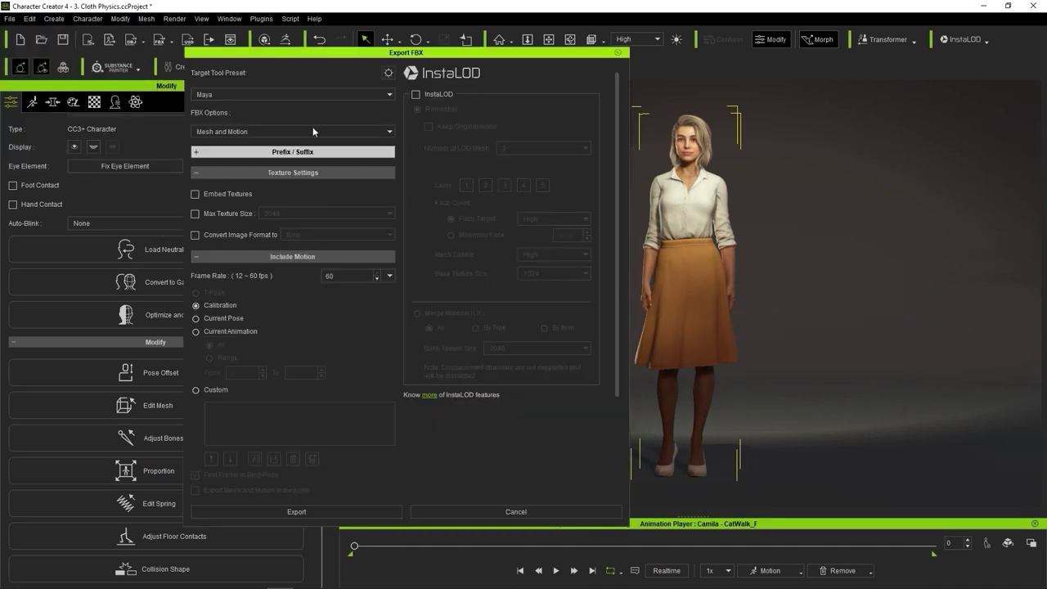
click(283, 95)
click(252, 126)
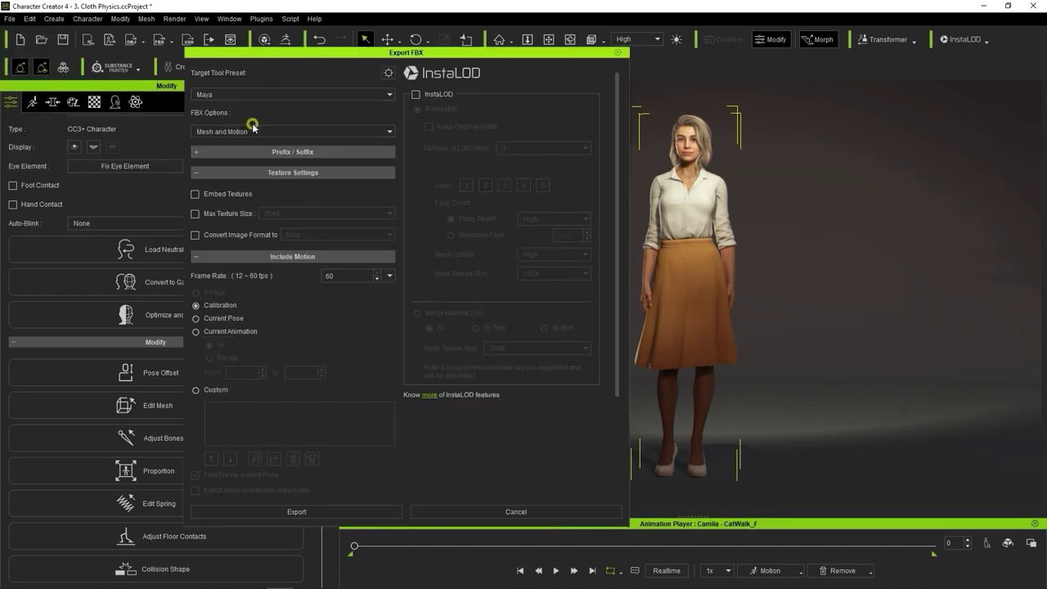
click(257, 133)
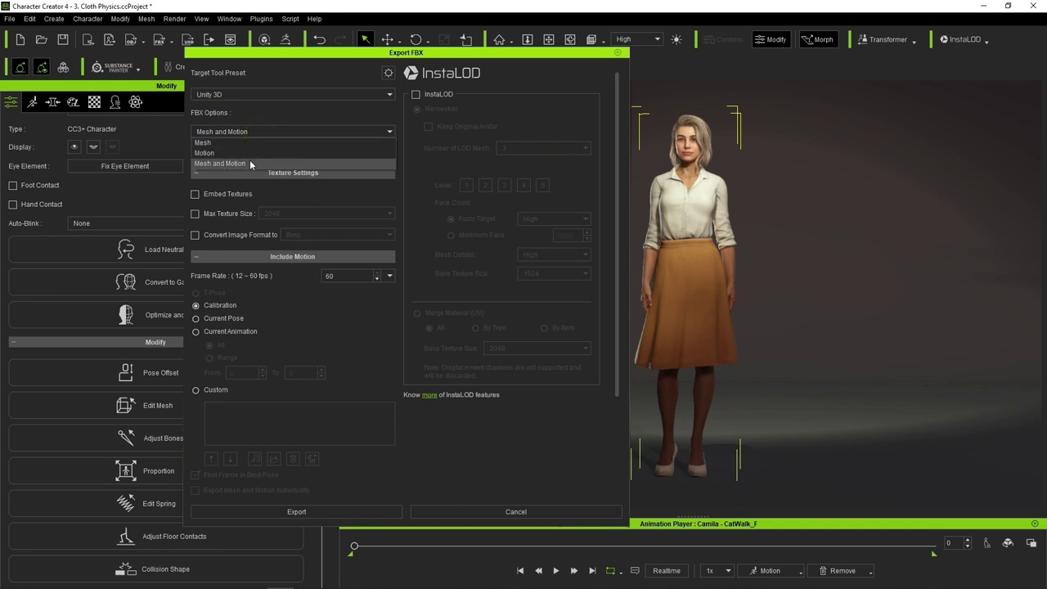
click(244, 165)
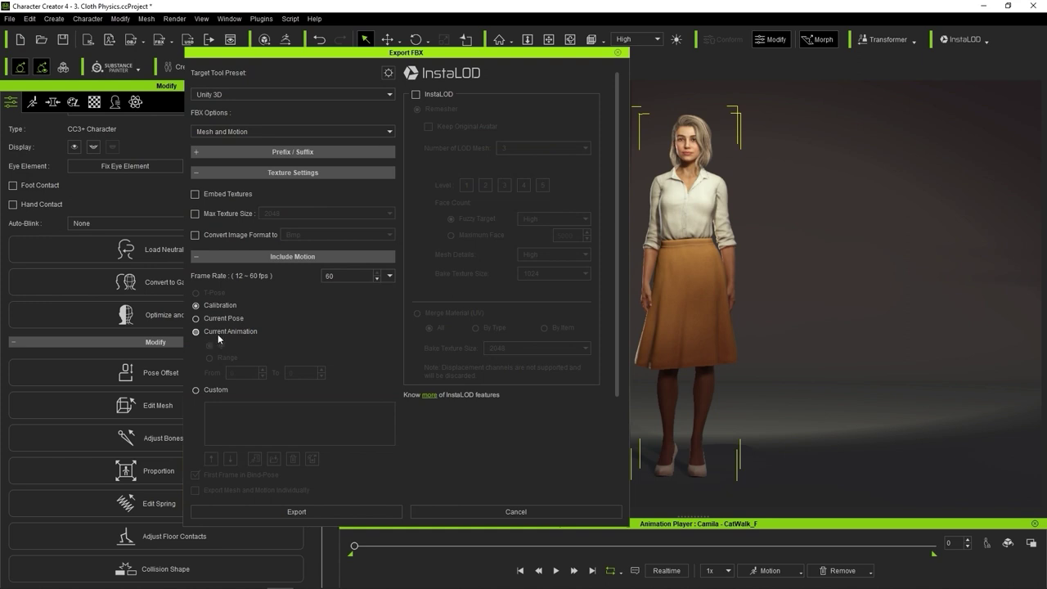
Include the current animation, disable First Frame in Bind-Pose, and enable Delete Hidden Faces
click(245, 337)
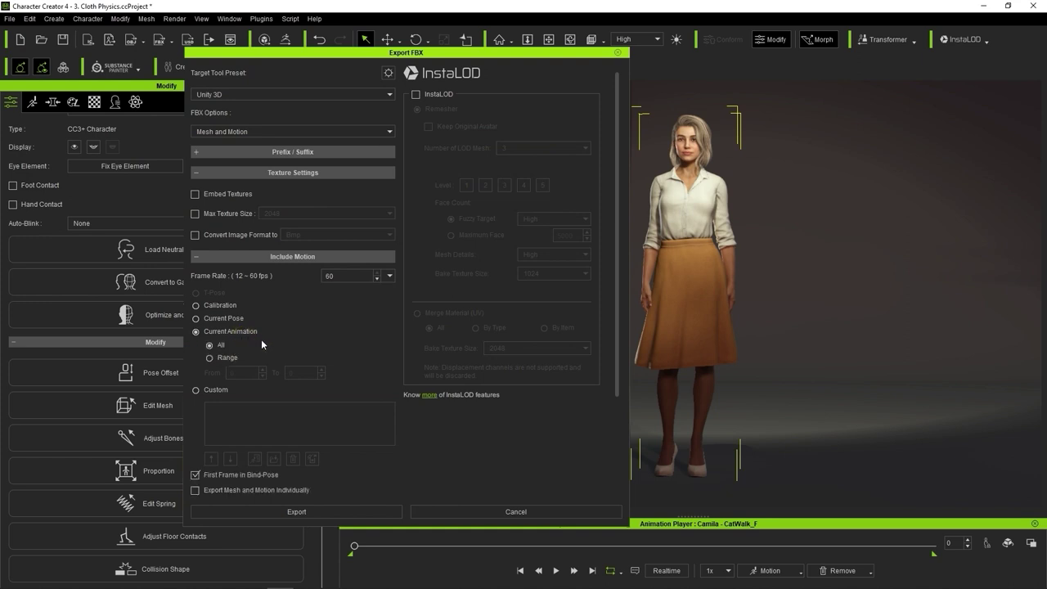
scroll(354, 364, down, 3)
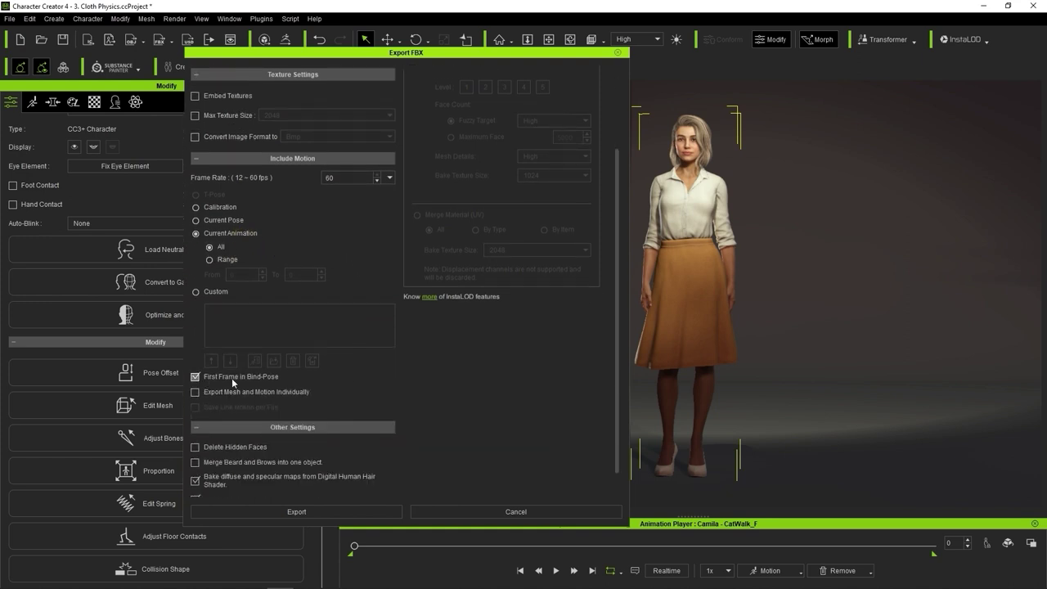
click(208, 381)
scroll(418, 399, down, 1)
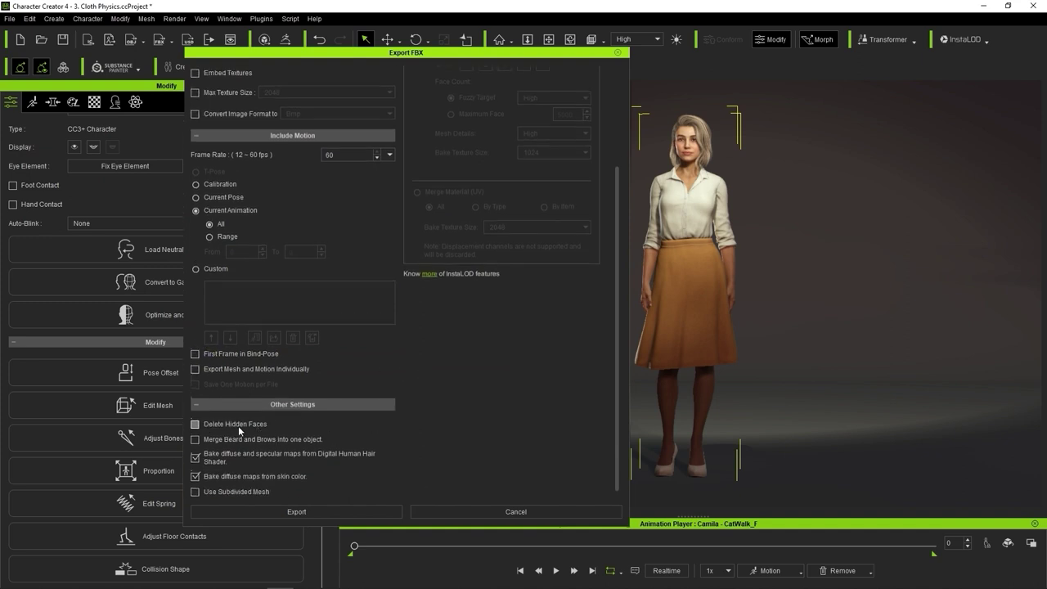
click(265, 426)
Export past the warning and save the FBX as Camila
click(331, 510)
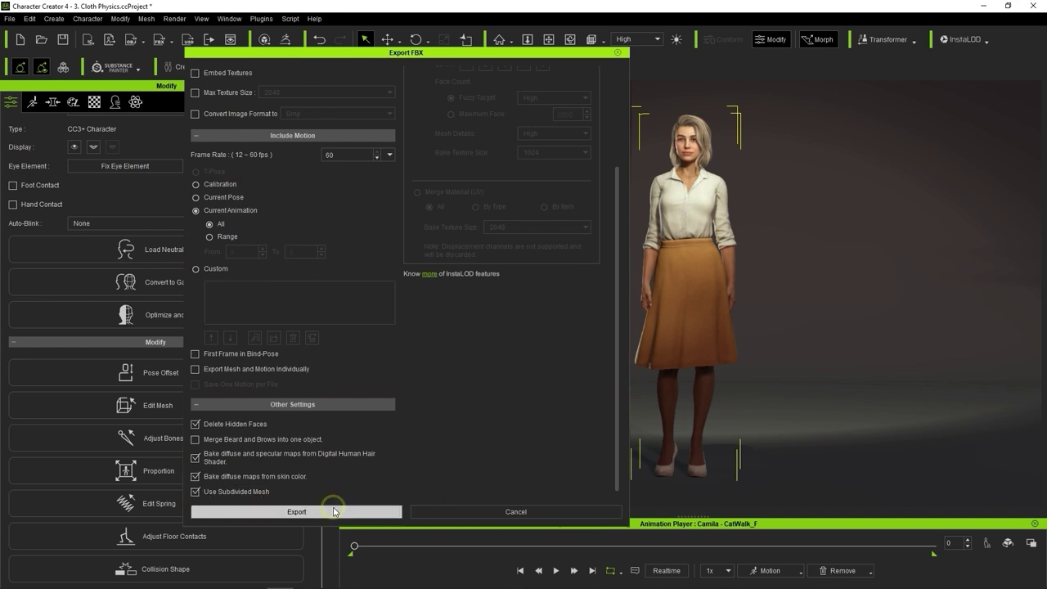
click(454, 358)
text(Camil)
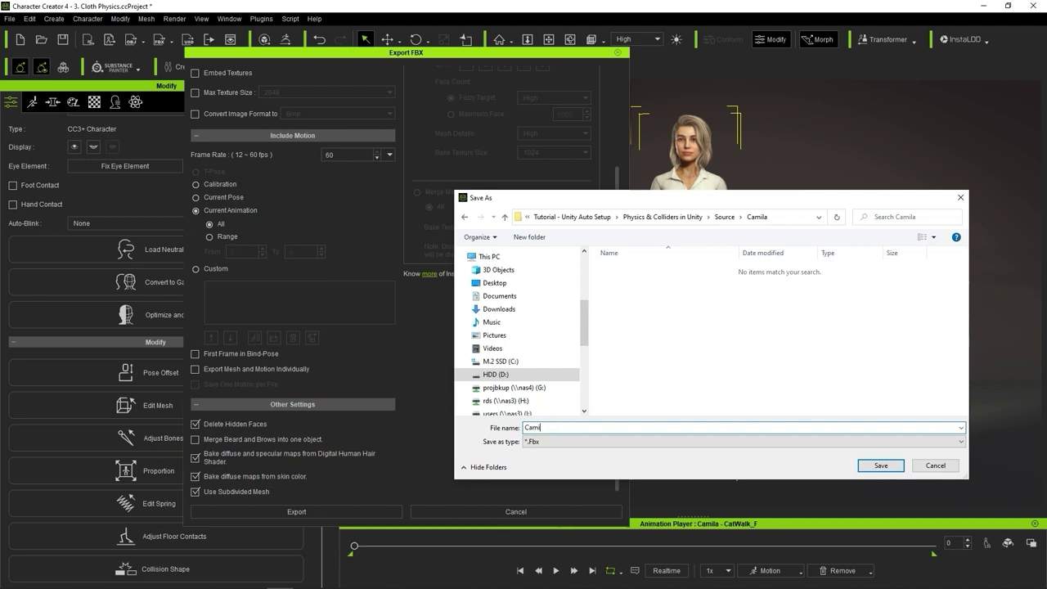
text(a)
click(881, 466)
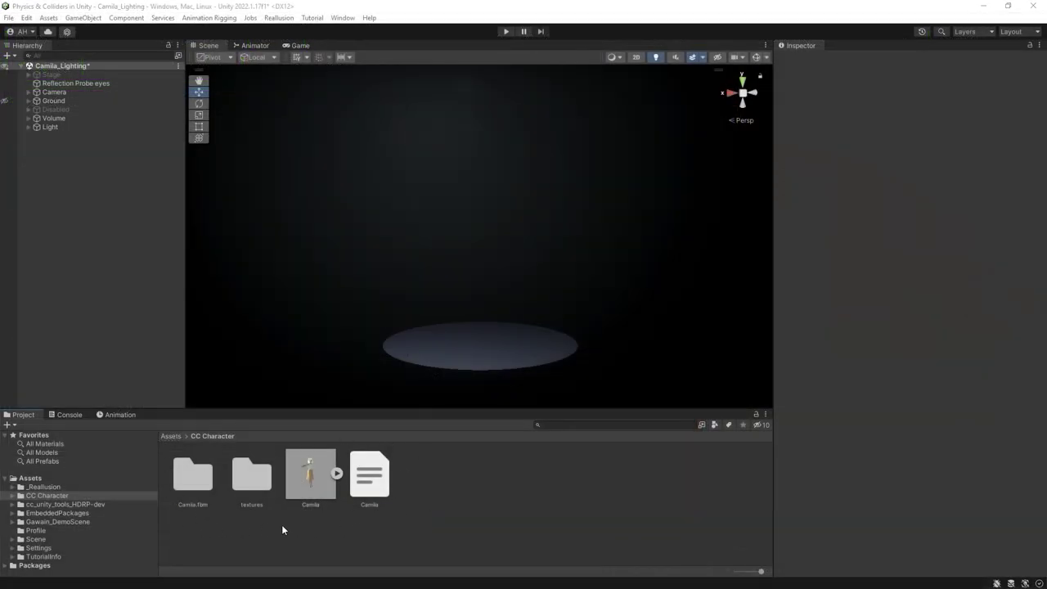
Import the CC4 character with Refractive Eyes and Everything features, and build its materials
click(279, 17)
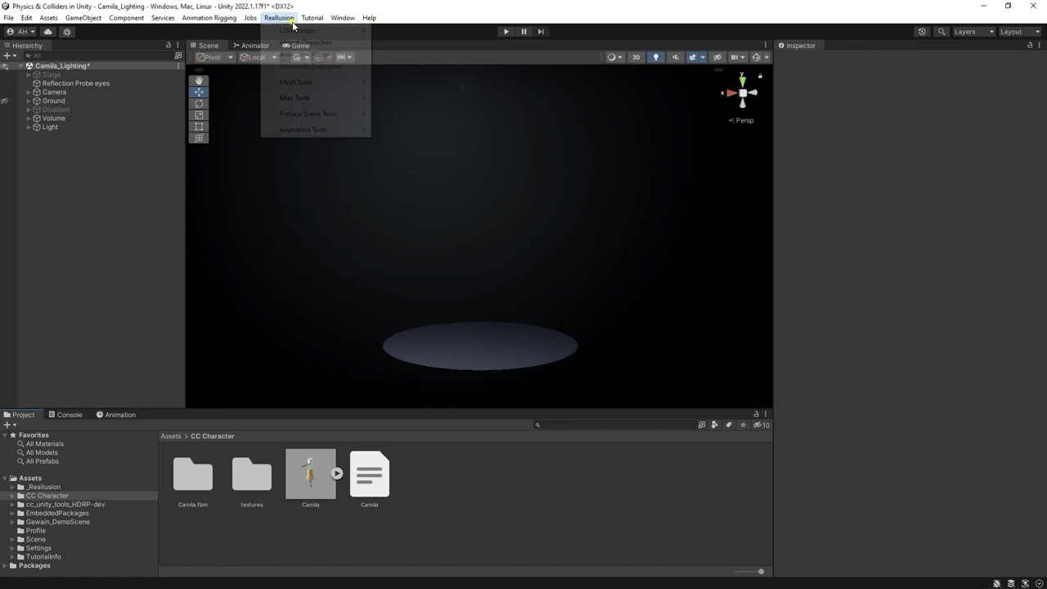
click(338, 45)
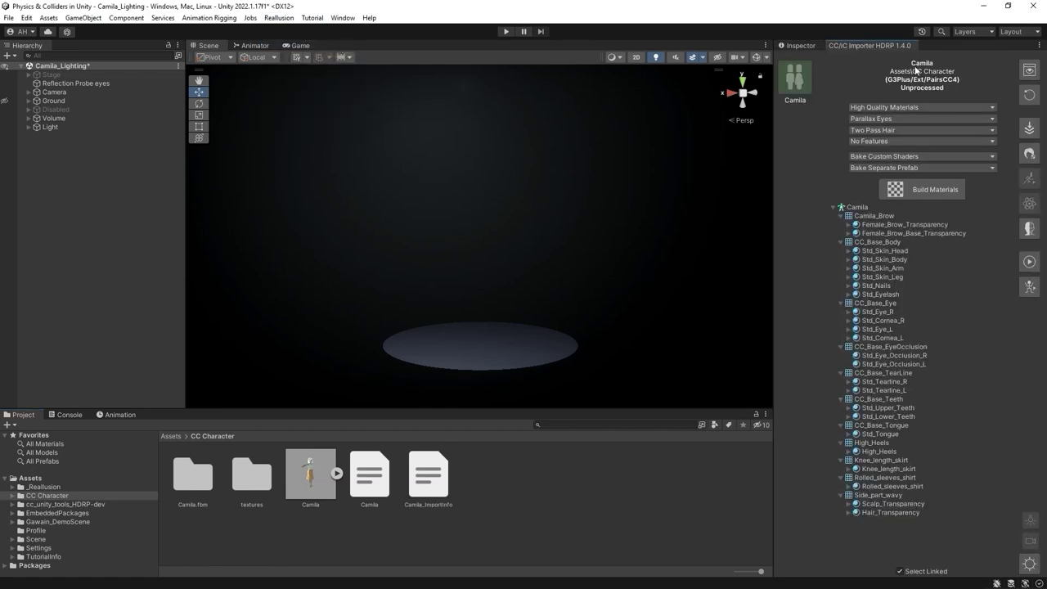
click(905, 119)
click(995, 150)
click(895, 144)
click(900, 164)
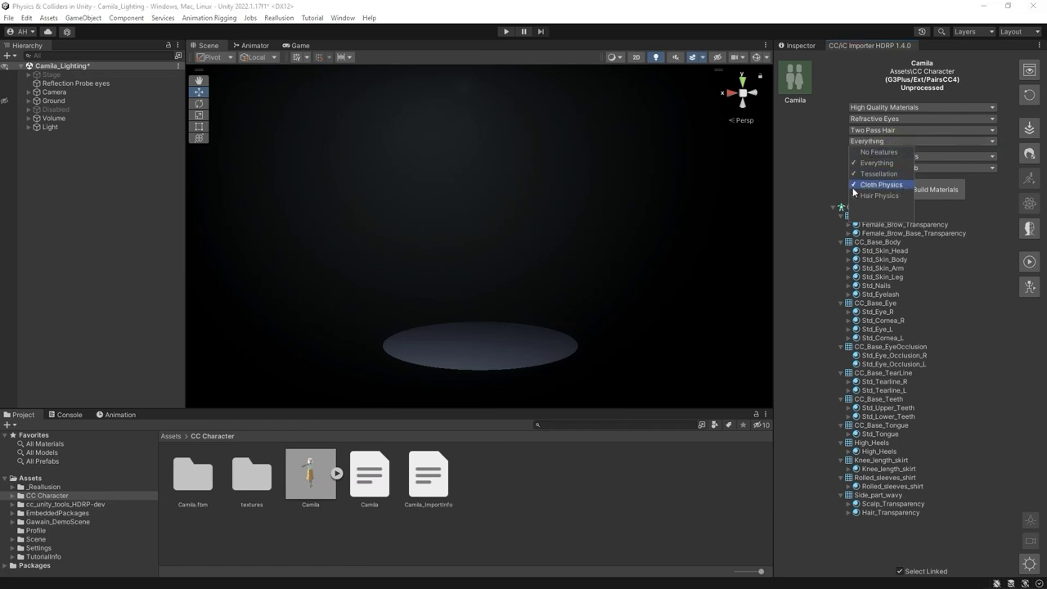
click(904, 198)
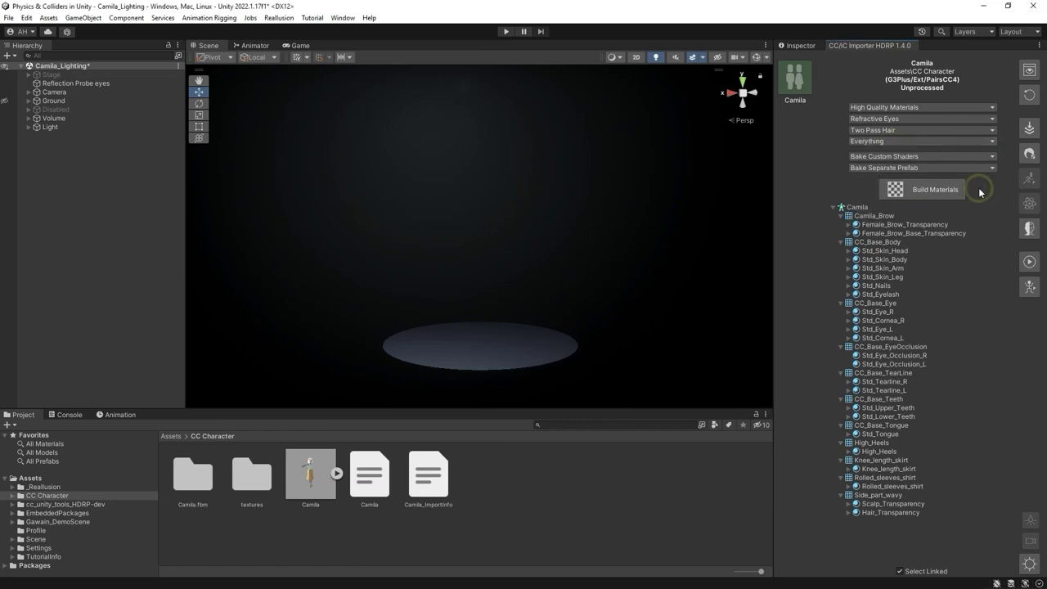
click(918, 195)
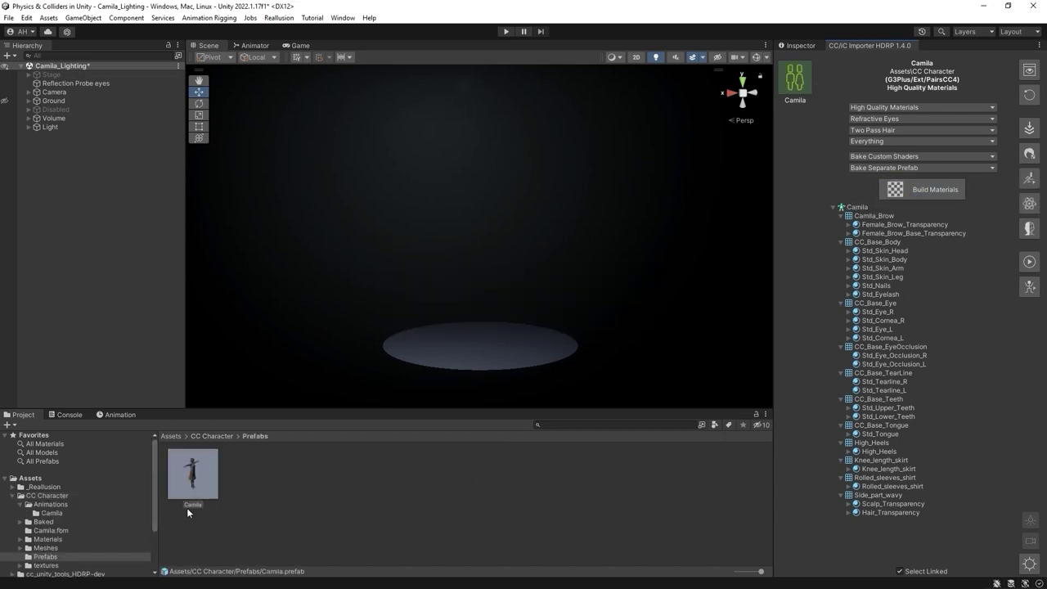
Place the Camila prefab in the scene, run Play mode, and select Camila
drag(204, 492, 72, 278)
drag(88, 229, 89, 230)
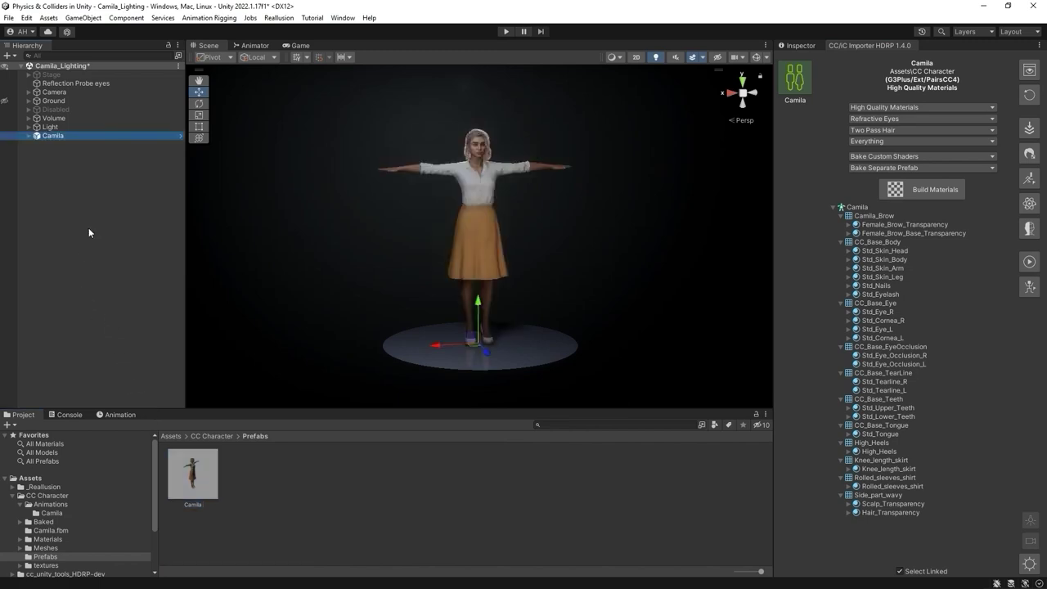
click(507, 31)
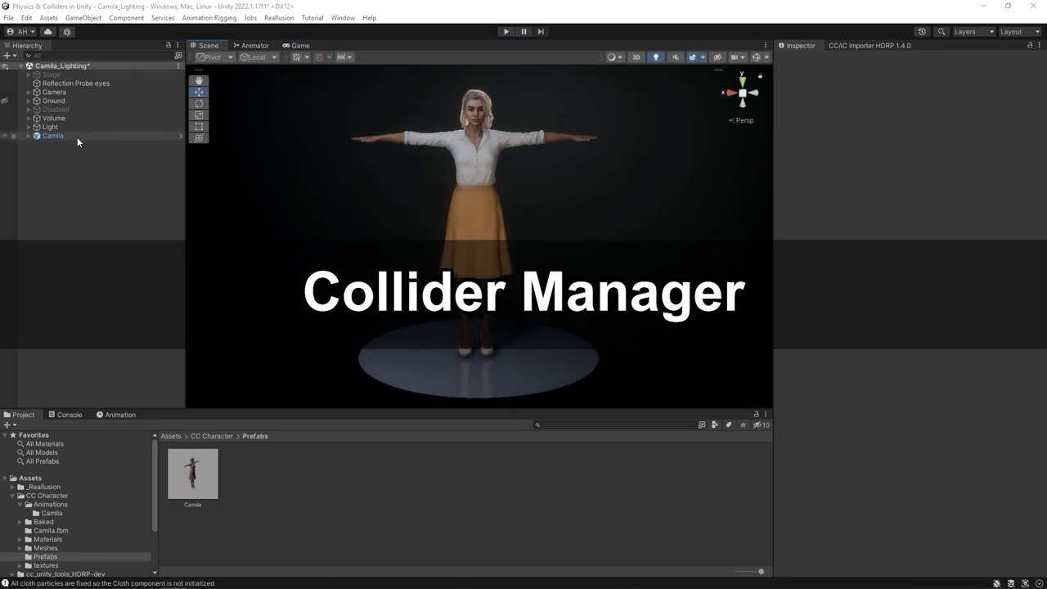
click(76, 136)
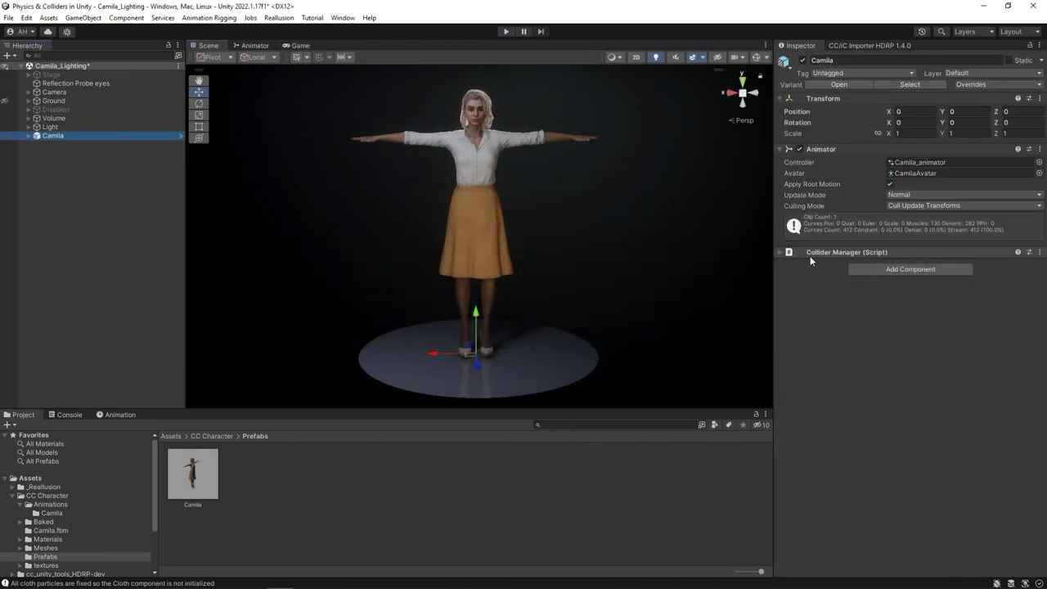
Expand Collider Manager, show Gizmos, and pick the CC_Base_L_Thigh_Capsule collider
click(782, 254)
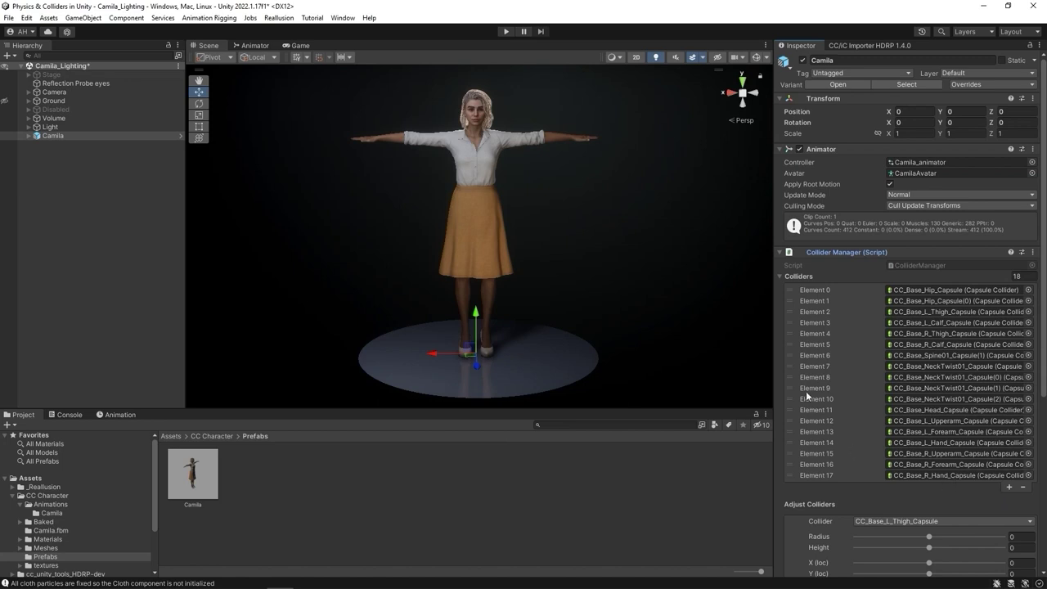
click(760, 57)
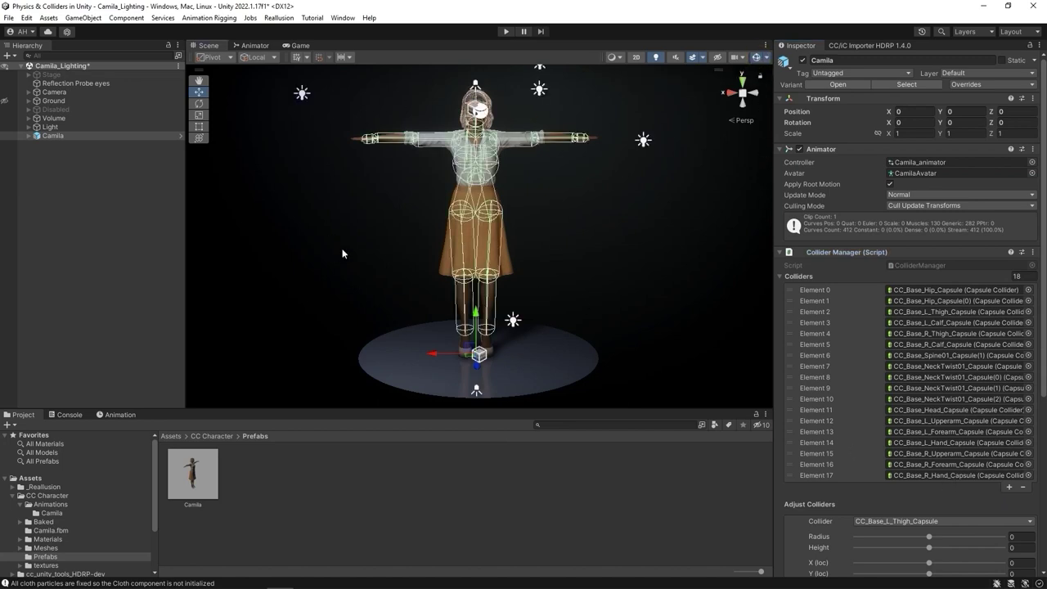
scroll(881, 495, down, 7)
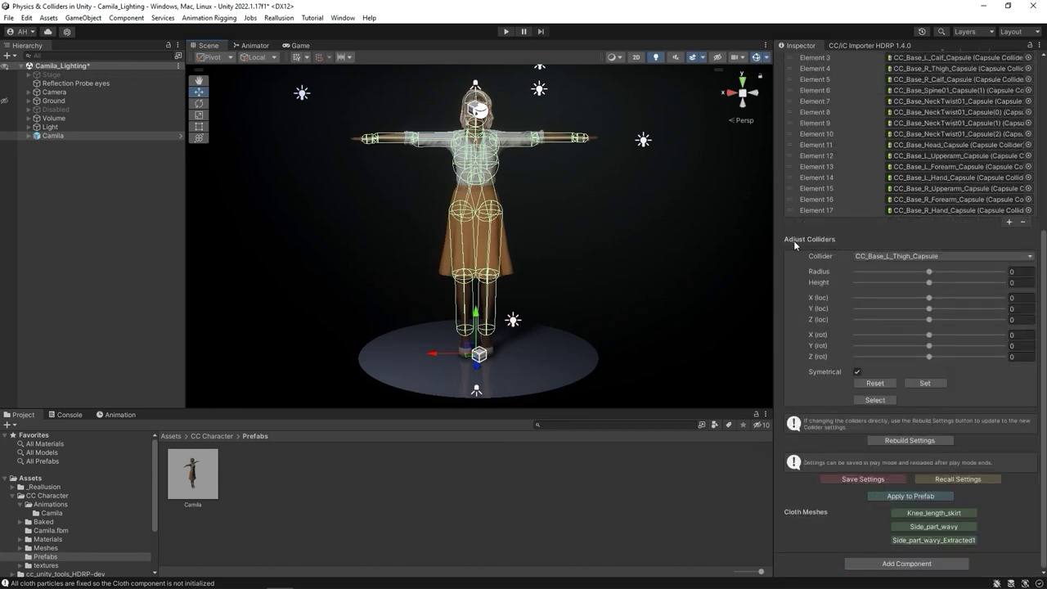
click(965, 256)
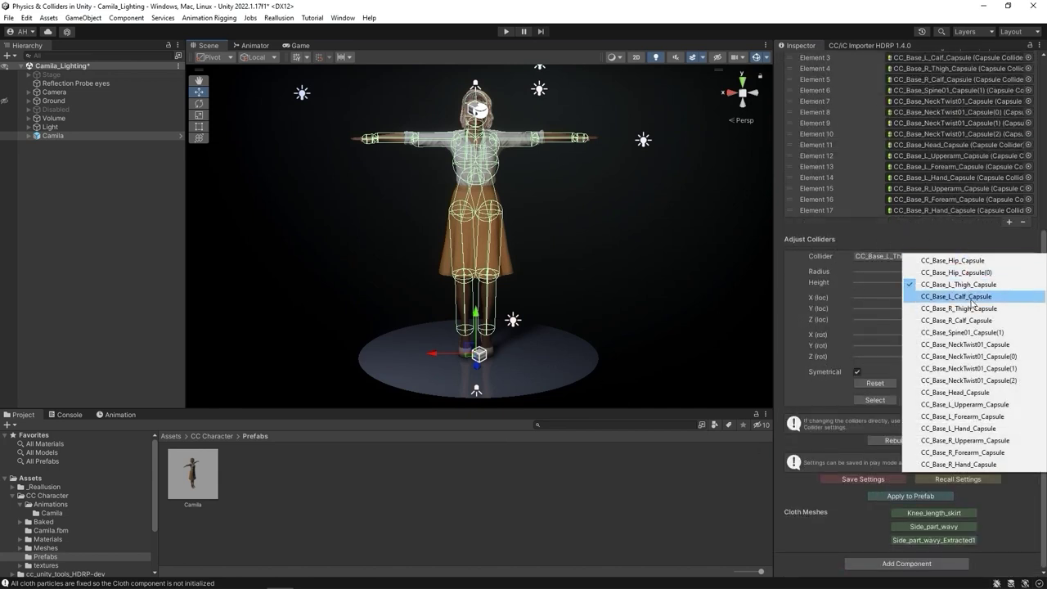
click(982, 284)
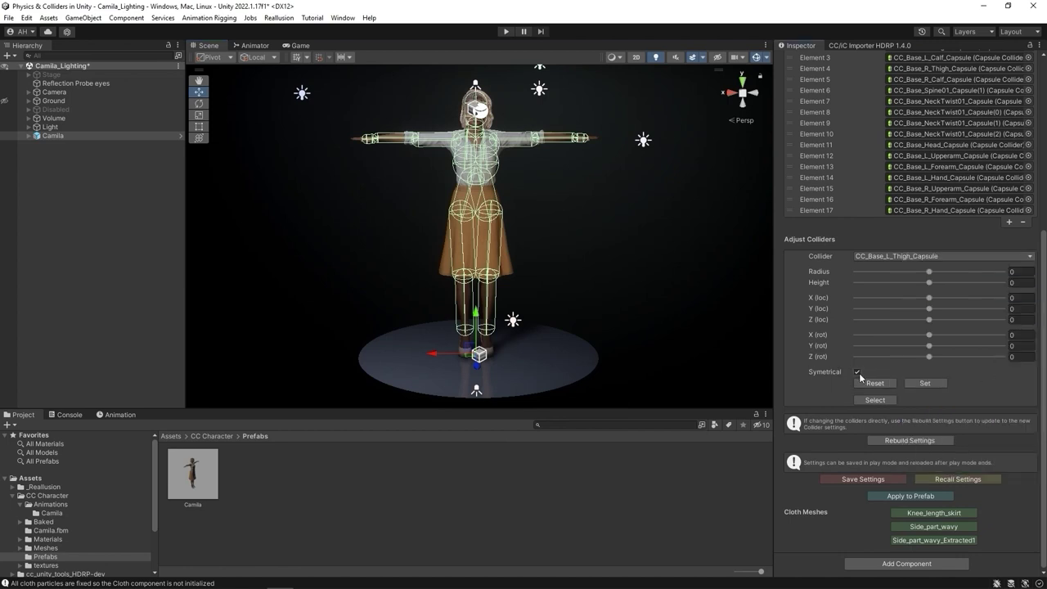
With Symmetrical off, set the thigh capsule to radius 0.0368 and rotations 14.7, -20.4, 8
click(857, 373)
drag(930, 272, 957, 272)
drag(929, 282, 948, 298)
drag(930, 309, 920, 309)
drag(930, 319, 935, 320)
drag(929, 334, 941, 335)
mouse_move(930, 345)
mouse_down()
mouse_move(913, 348)
mouse_move(937, 358)
mouse_up()
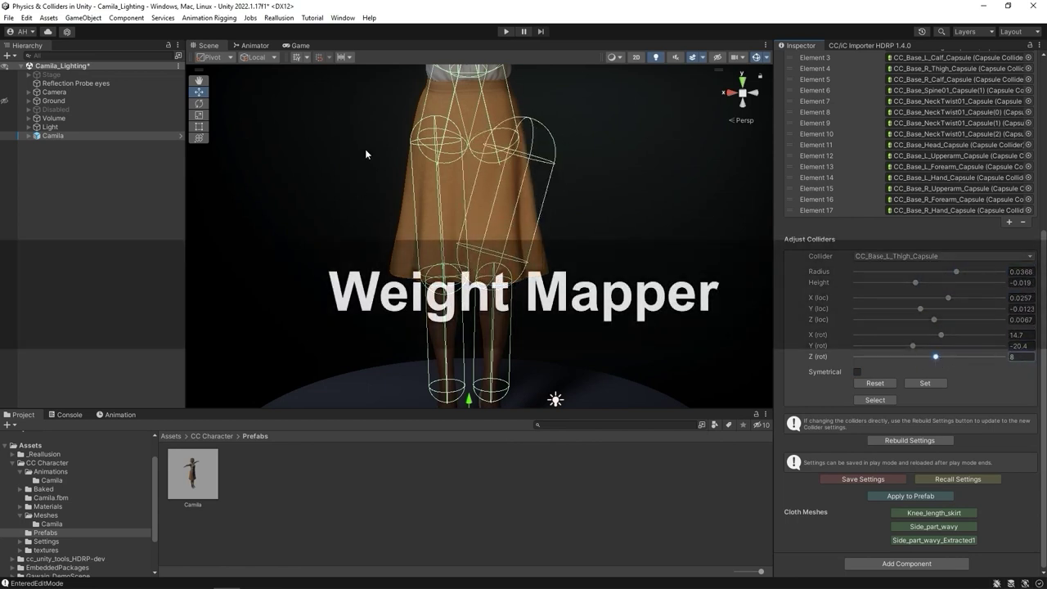
click(876, 383)
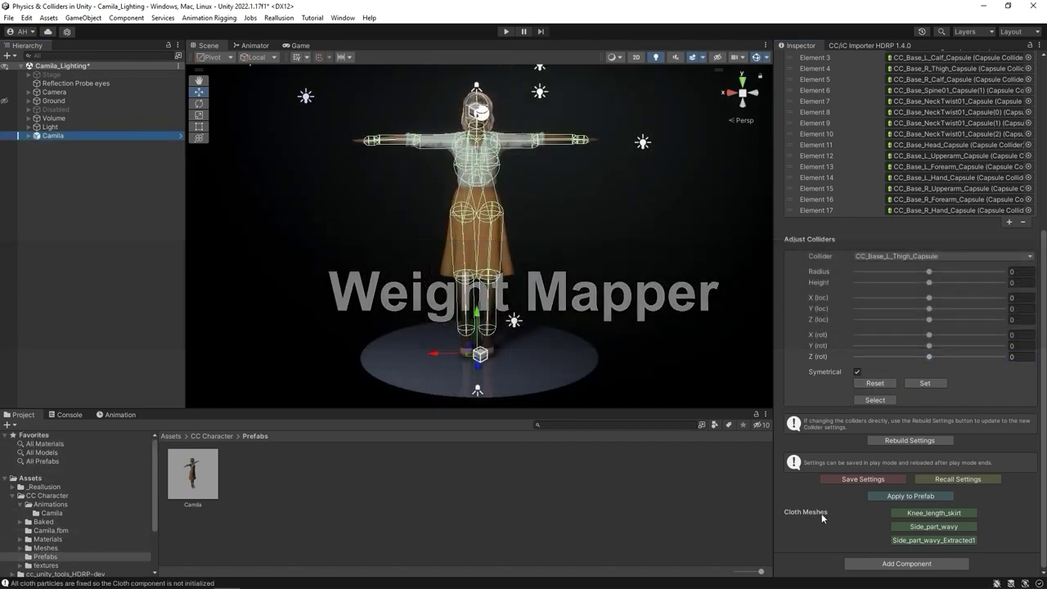
Select Knee_length_skirt and open its cloth constraint editor
click(964, 514)
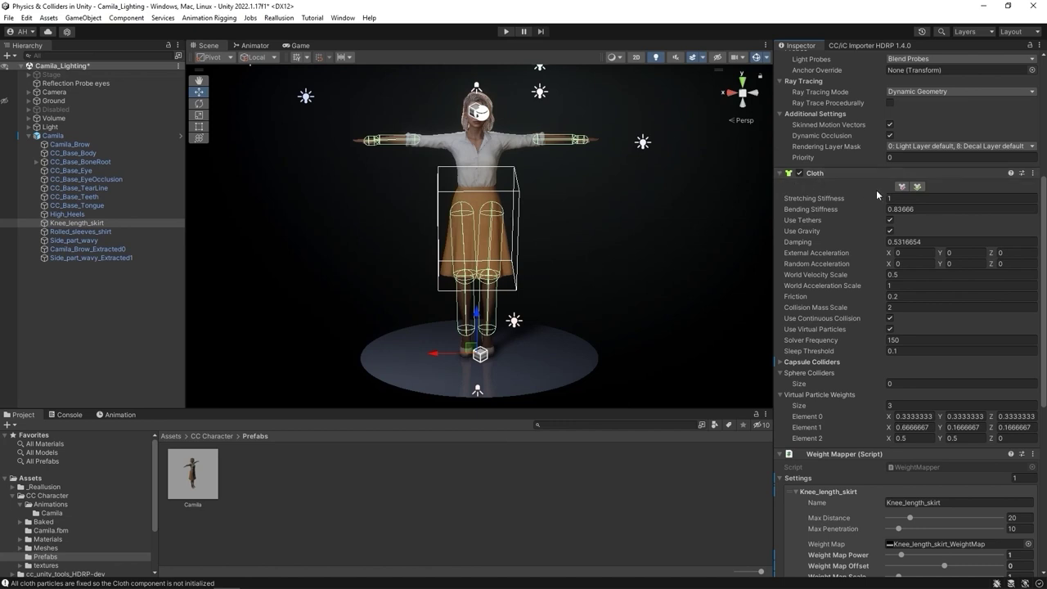
click(905, 191)
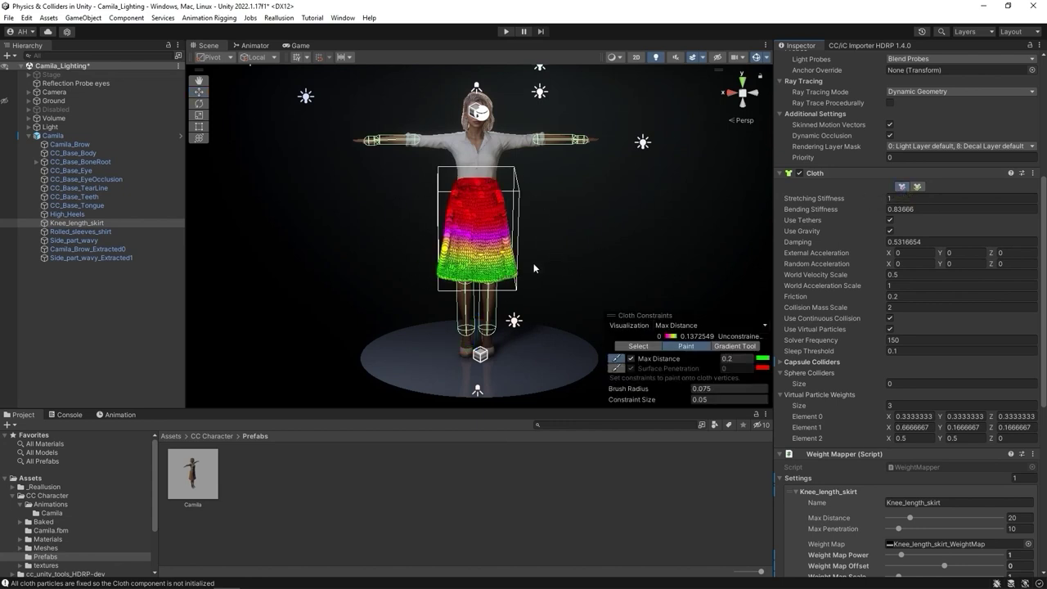
Frame the skirt and set the cloth Constraint Size to 0.01
key(f)
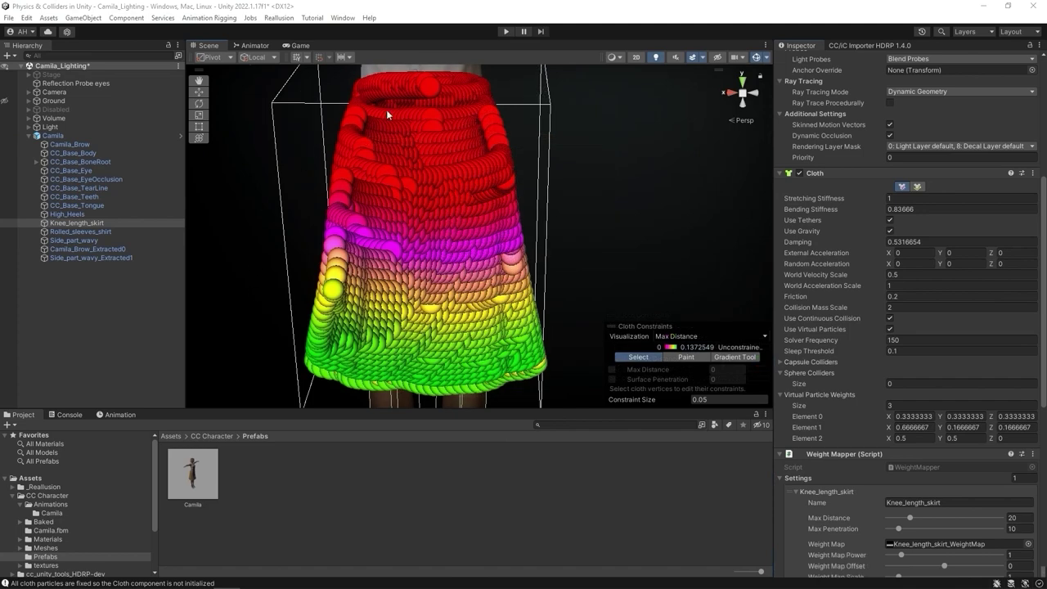
click(700, 399)
key(BackSpace)
text(1)
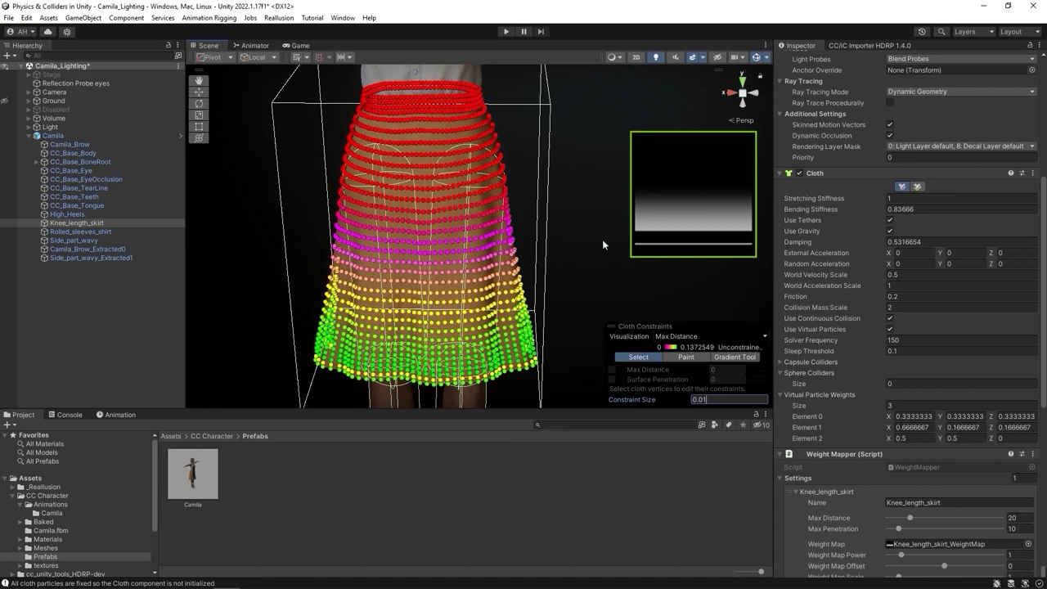
scroll(815, 192, down, 5)
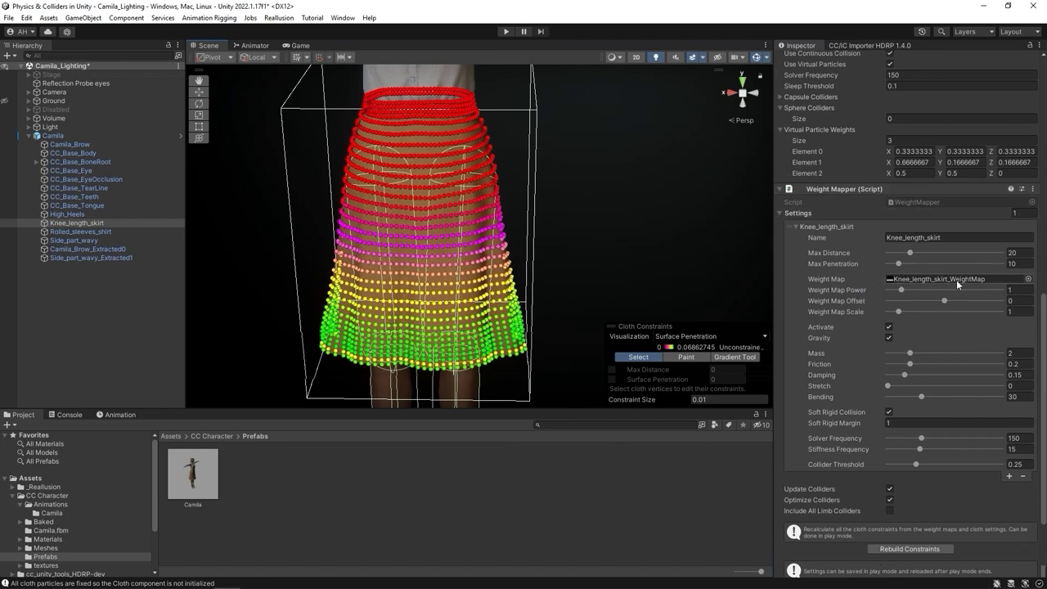
Assign Knee_length_skirt_WeightMap with power 1.71, offset -0.171, scale 1.58, and rebuild constraints
click(1029, 279)
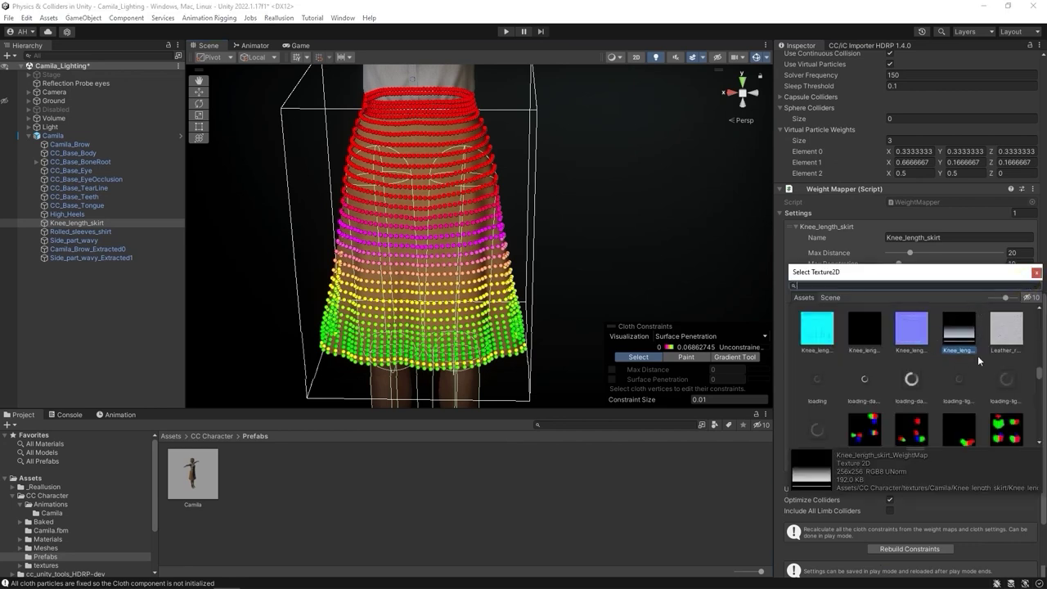
click(1037, 273)
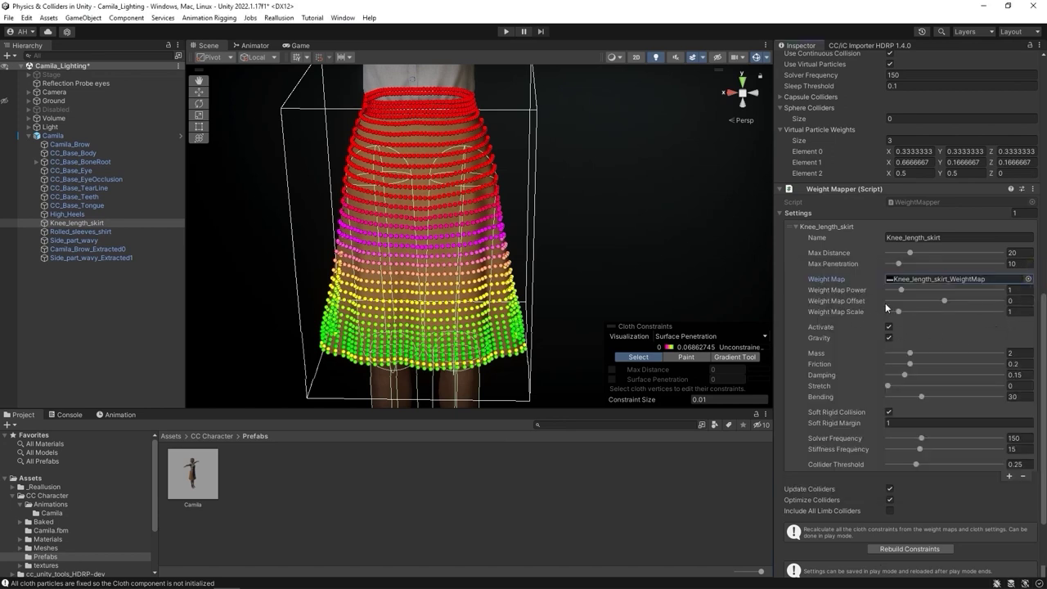
drag(902, 290, 906, 316)
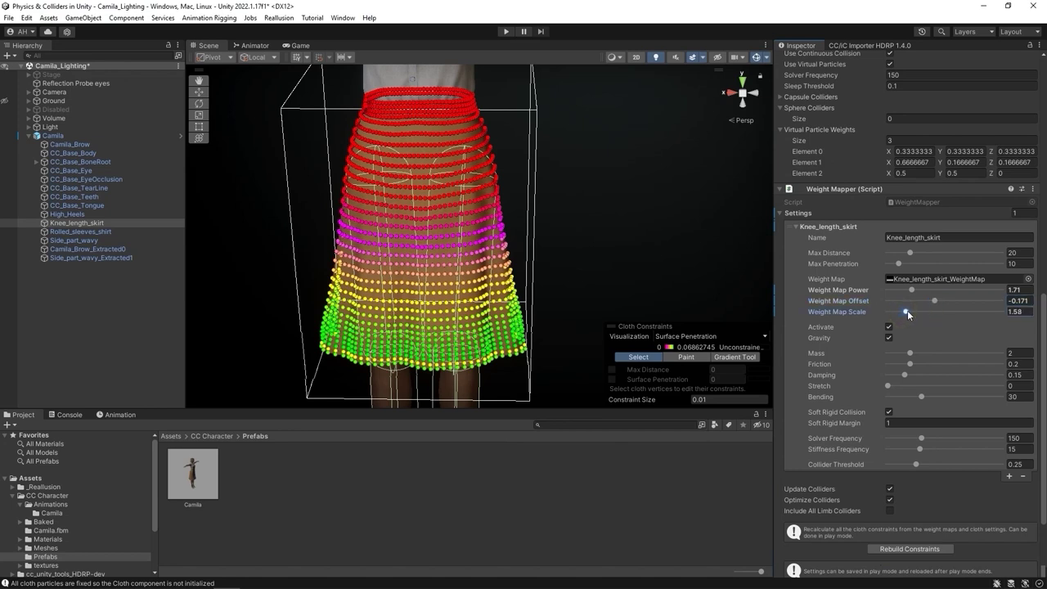
drag(909, 310, 906, 311)
scroll(929, 411, down, 3)
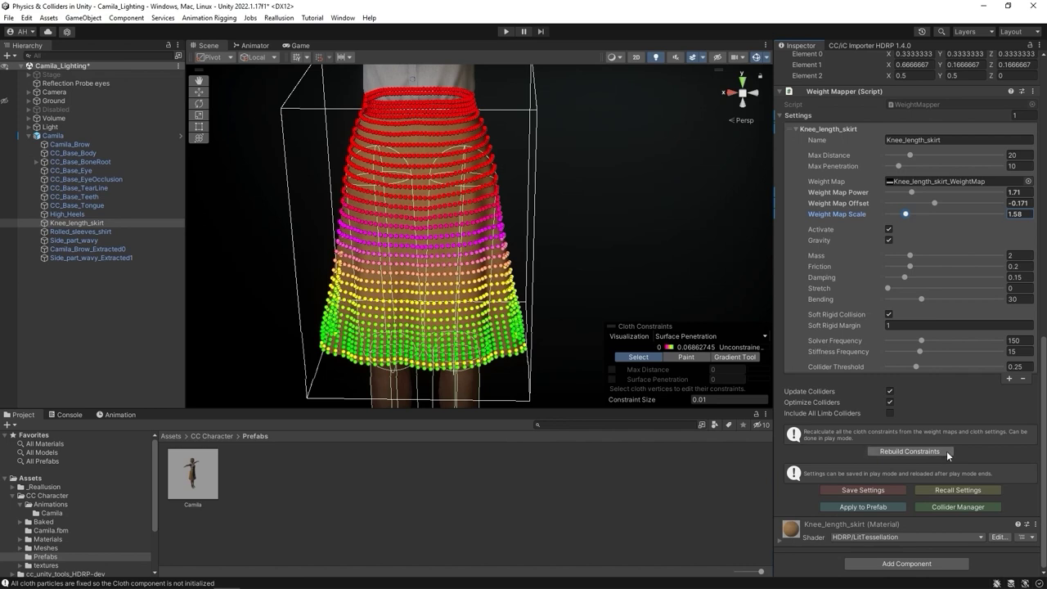
click(947, 451)
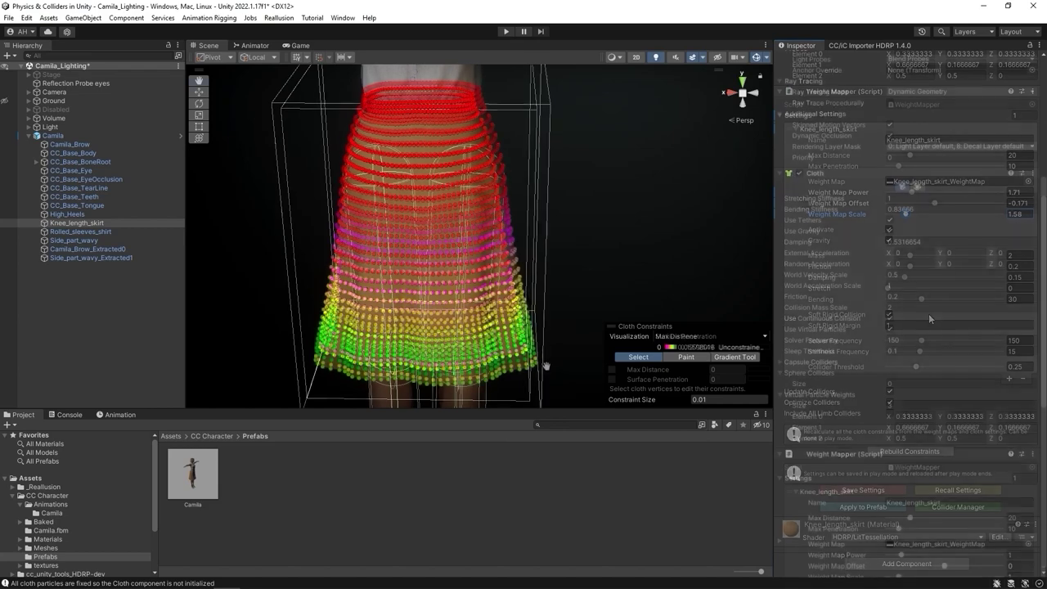
Orbit the Scene view down toward the skirt hem to inspect its Max Distance values
alt+drag(546, 366, 520, 234)
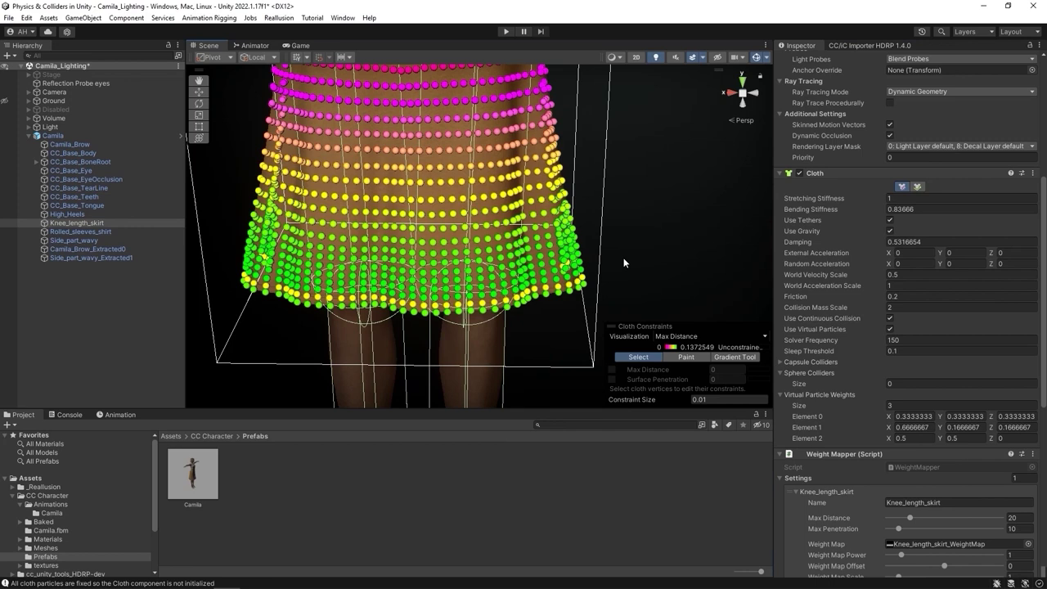
Box-select the skirt's bottom particle rows and give them Max Distance 0.13, Surface Penetration 0.068
click(229, 250)
drag(341, 297, 610, 324)
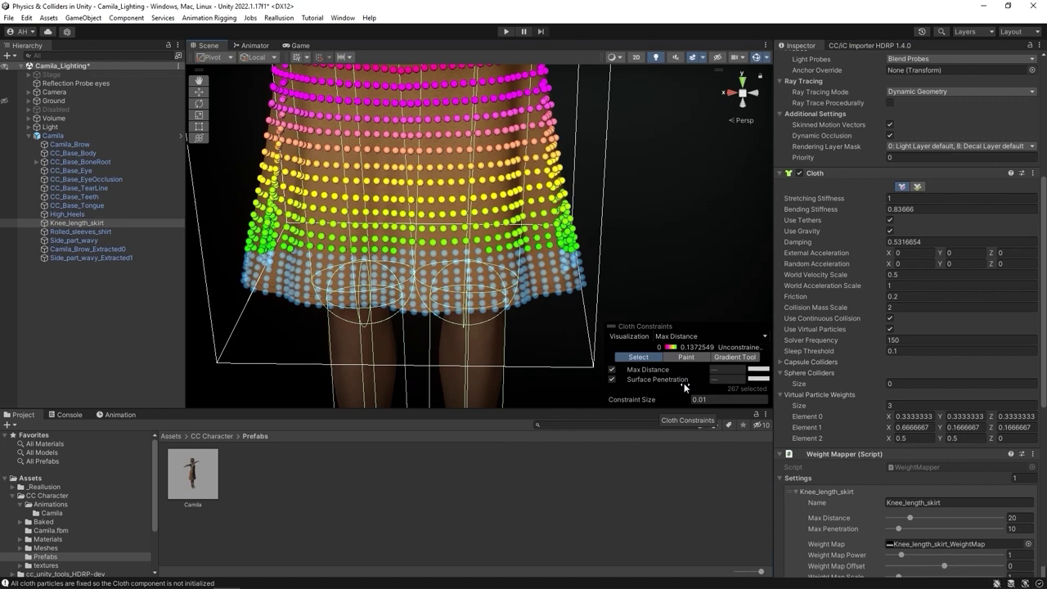
click(724, 370)
text(0.13)
click(722, 380)
text(0)
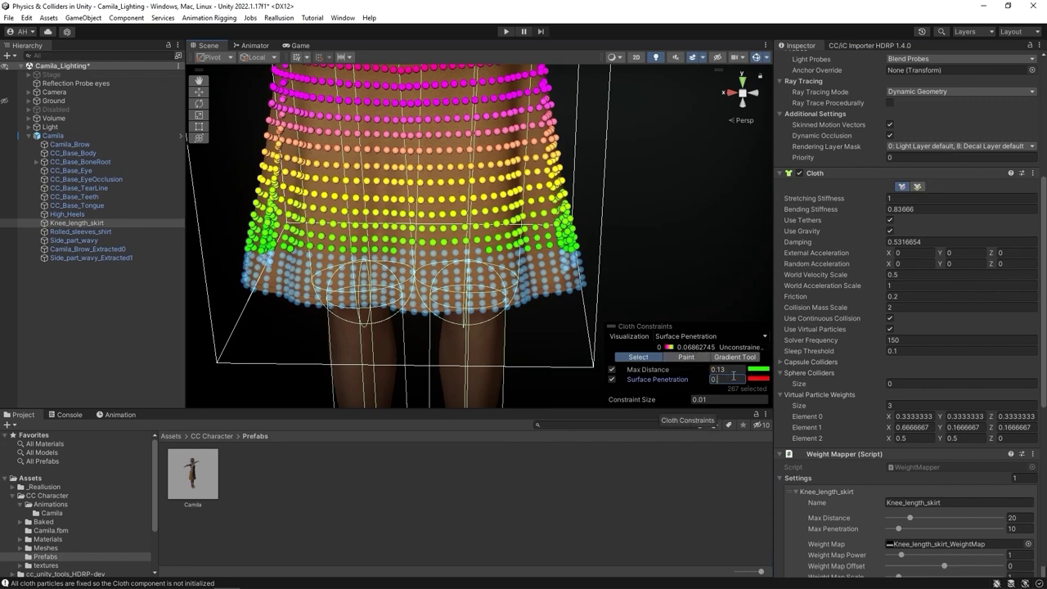
text(.068)
click(632, 260)
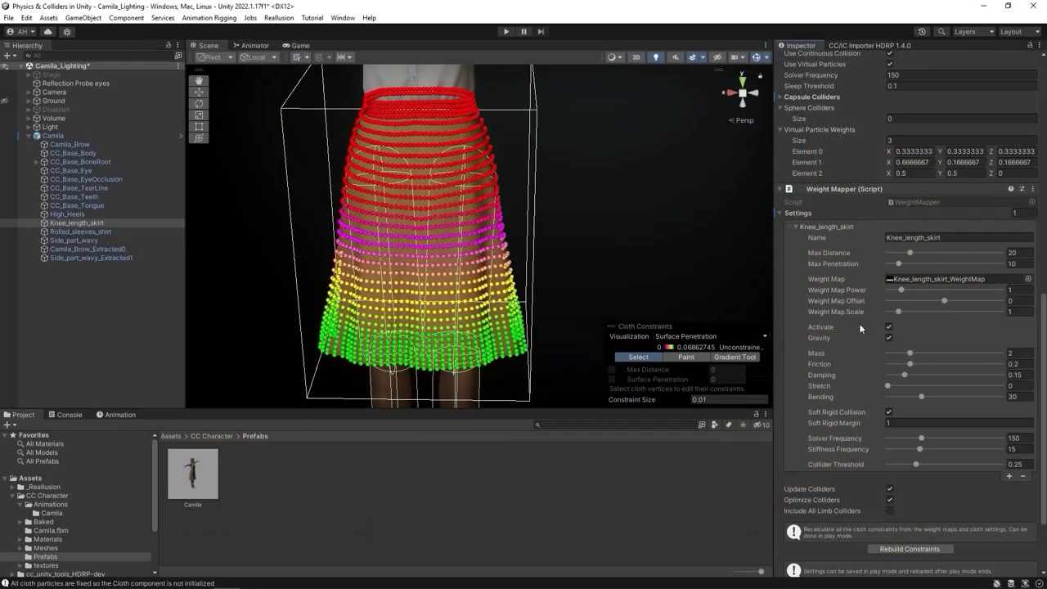
scroll(933, 483, down, 3)
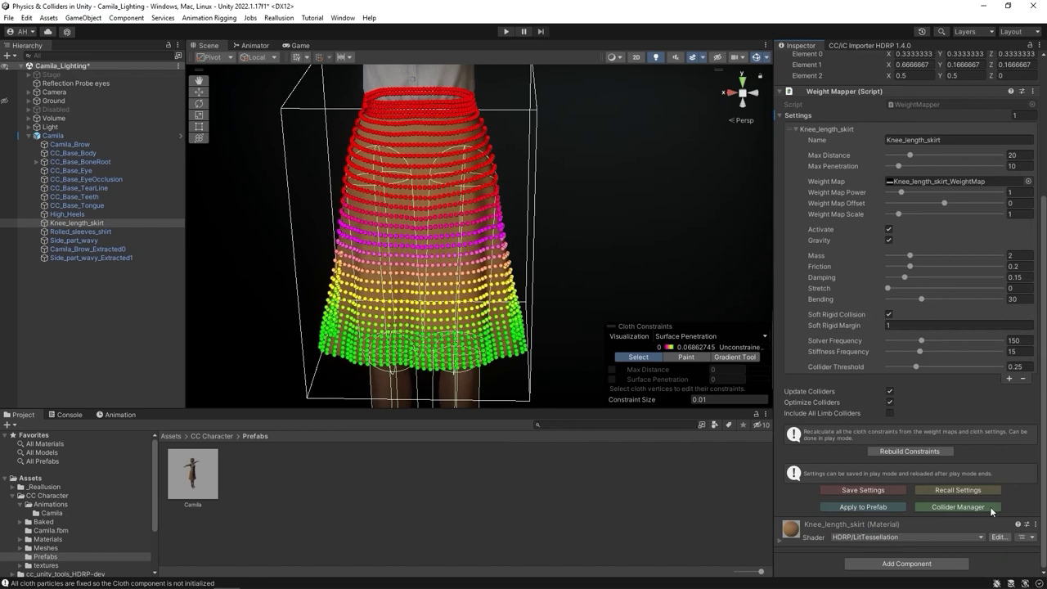
Show the Collider Manager listing Knee_length_skirt, Side_part_wavy and Side_part_wavy_Extracted1 as cloth meshes
click(991, 506)
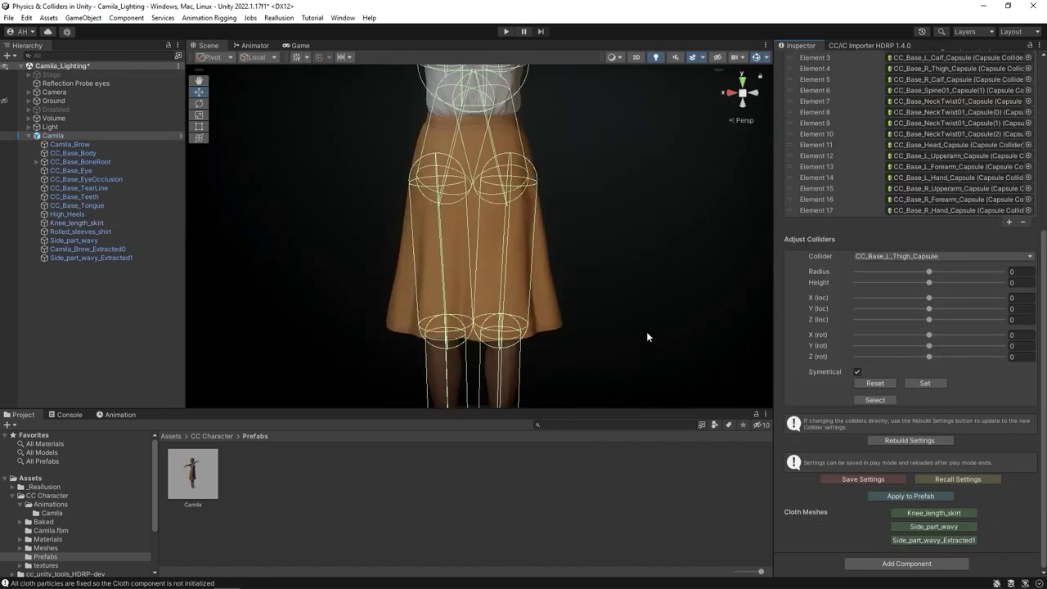
scroll(609, 217, down, 5)
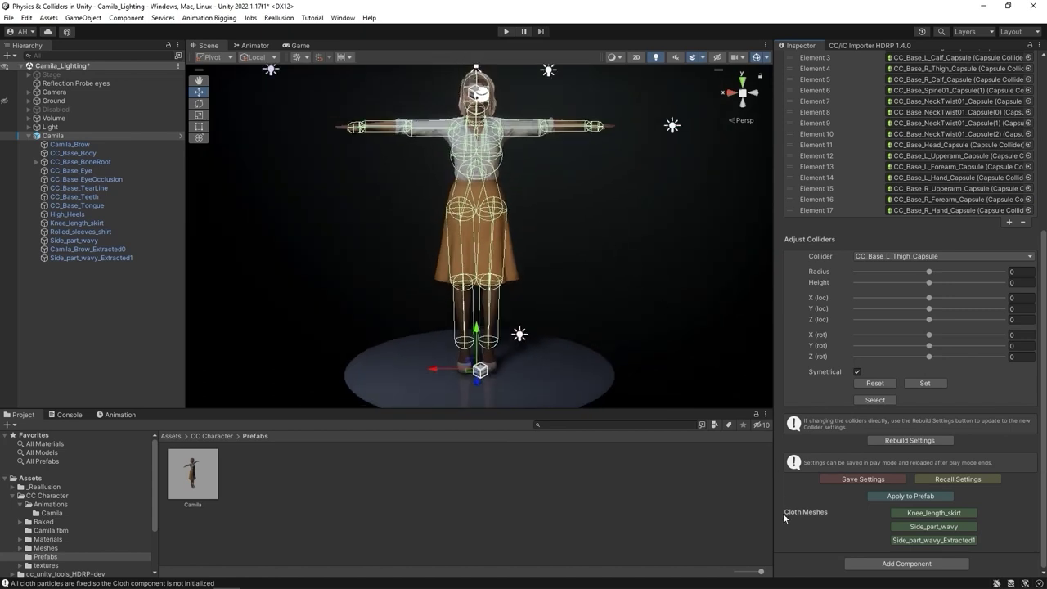
Display the cloth constraint particles on the Side_part_wavy_Extracted1 hair object
click(970, 541)
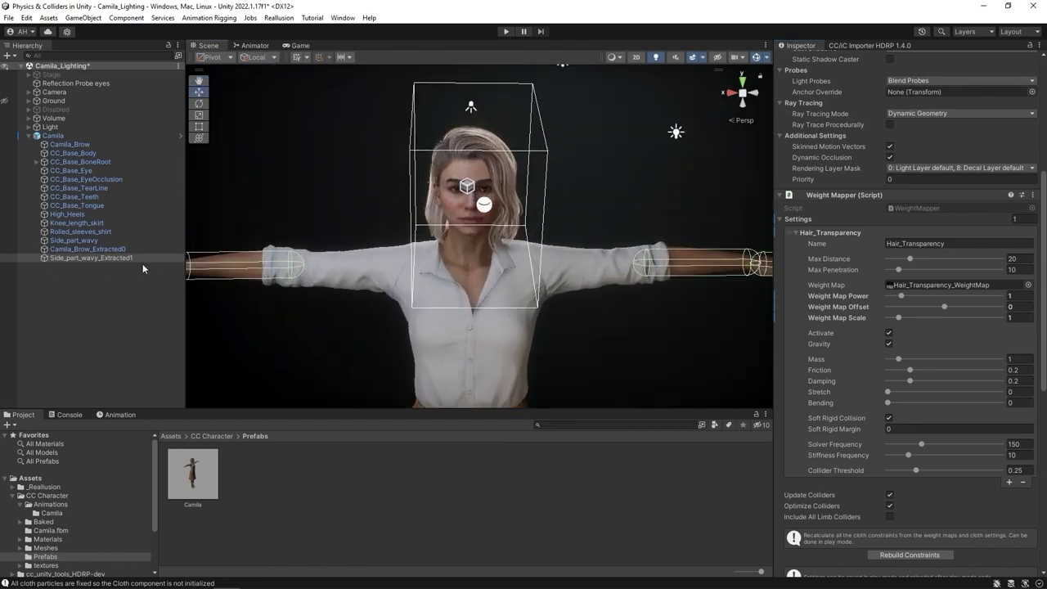
scroll(842, 460, down, 3)
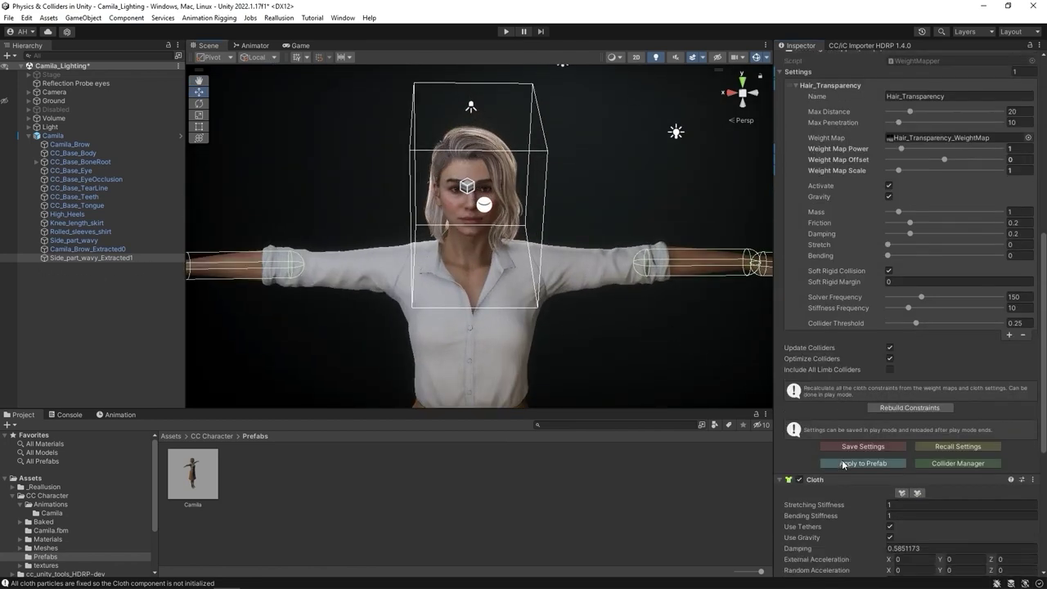
click(903, 493)
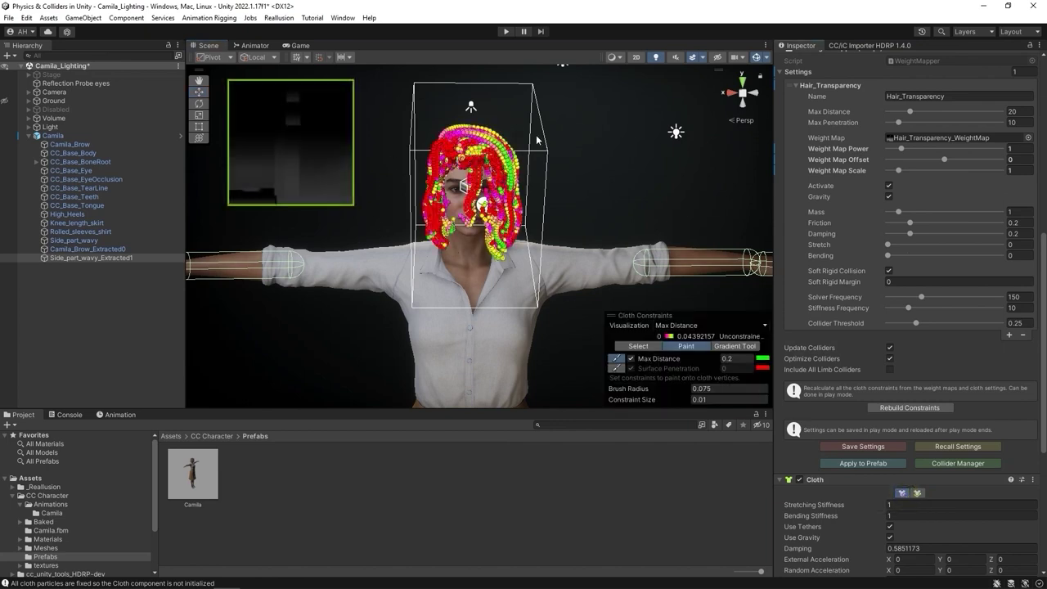
Assign Hair_Transparency_WeightMap as the hair's Weight Mapper weight map
scroll(807, 182, up, 3)
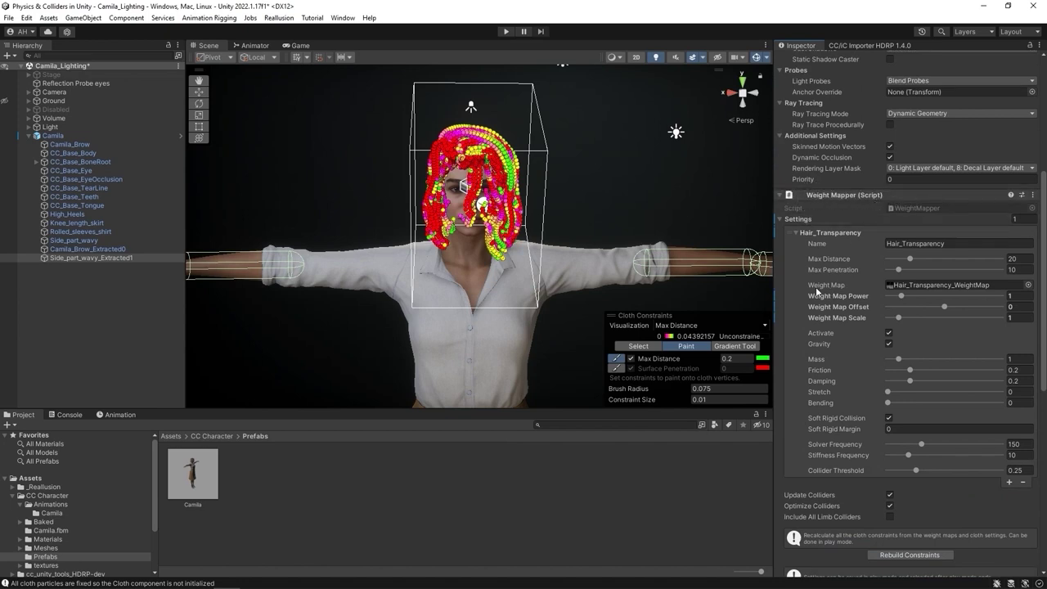
click(1028, 286)
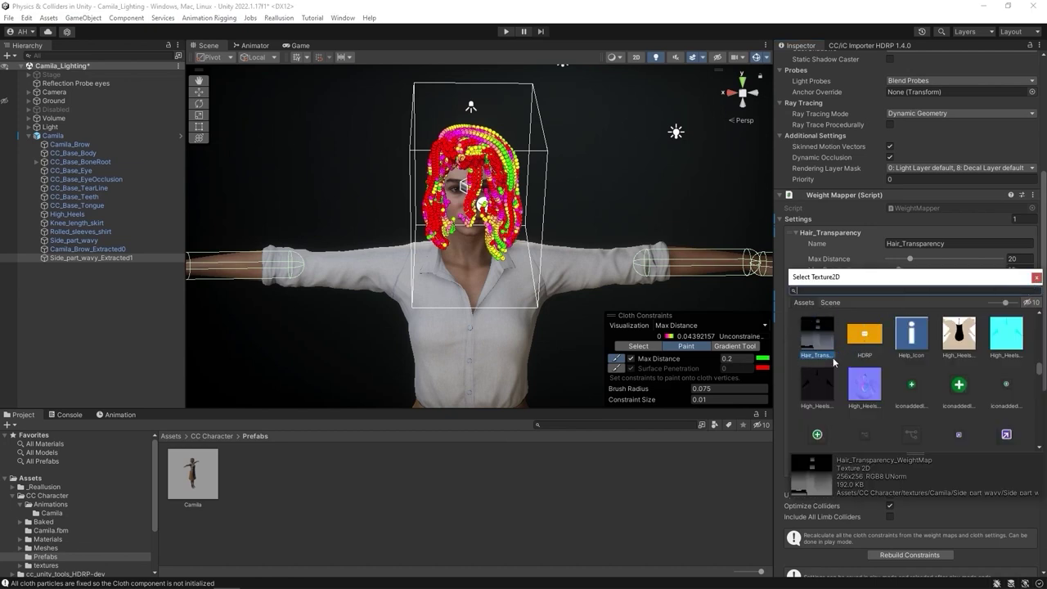
click(1037, 278)
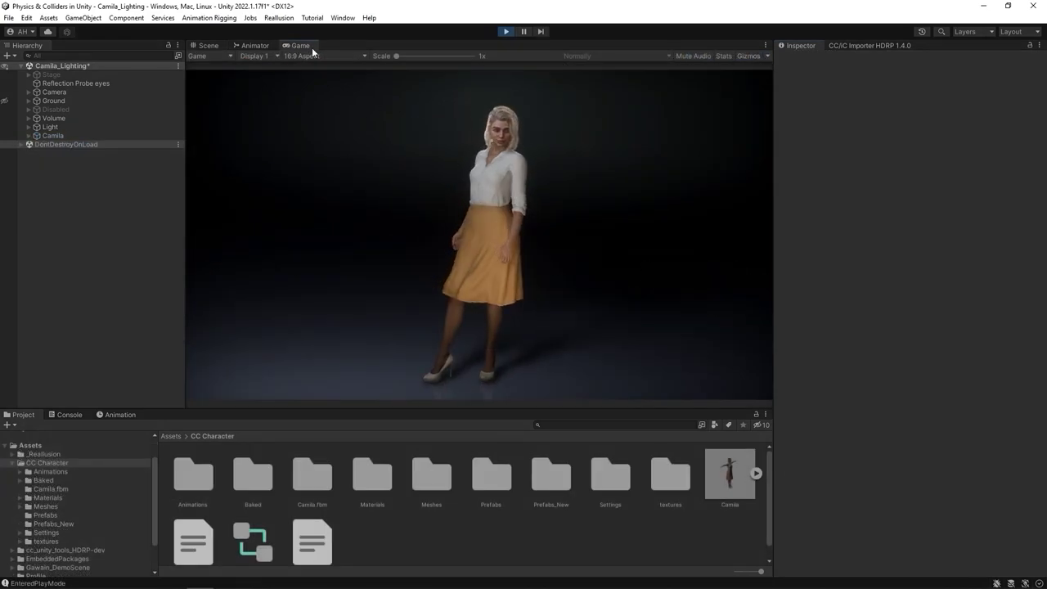
In the Scene view, enlarge CC_Base_L_Thigh_Capsule's radius to 0.0104 and save the collider settings
click(218, 47)
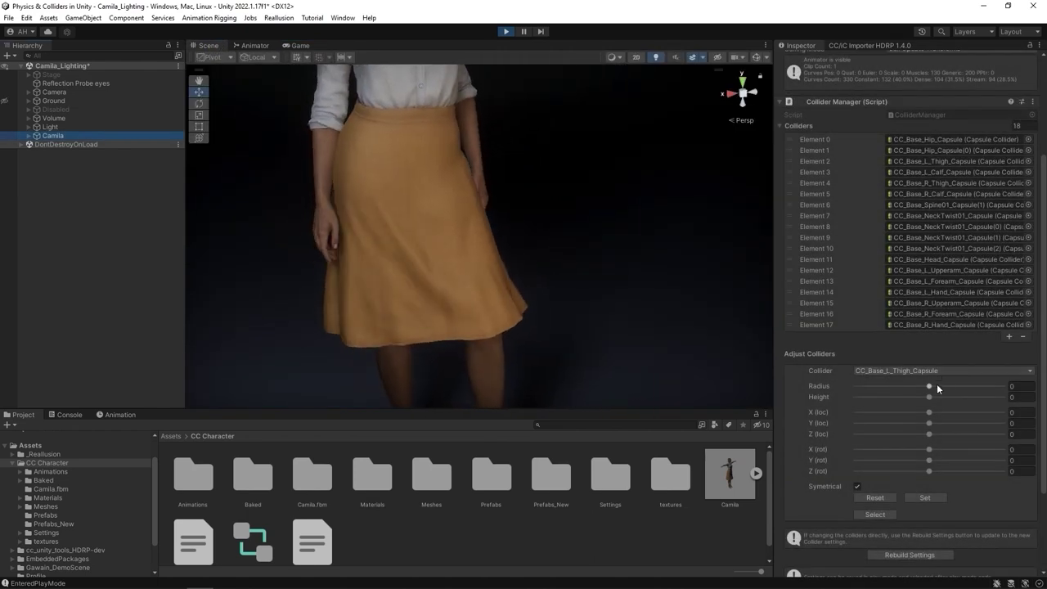
click(929, 387)
mouse_move(930, 390)
mouse_down()
mouse_move(955, 380)
mouse_move(939, 391)
mouse_up()
scroll(904, 503, down, 3)
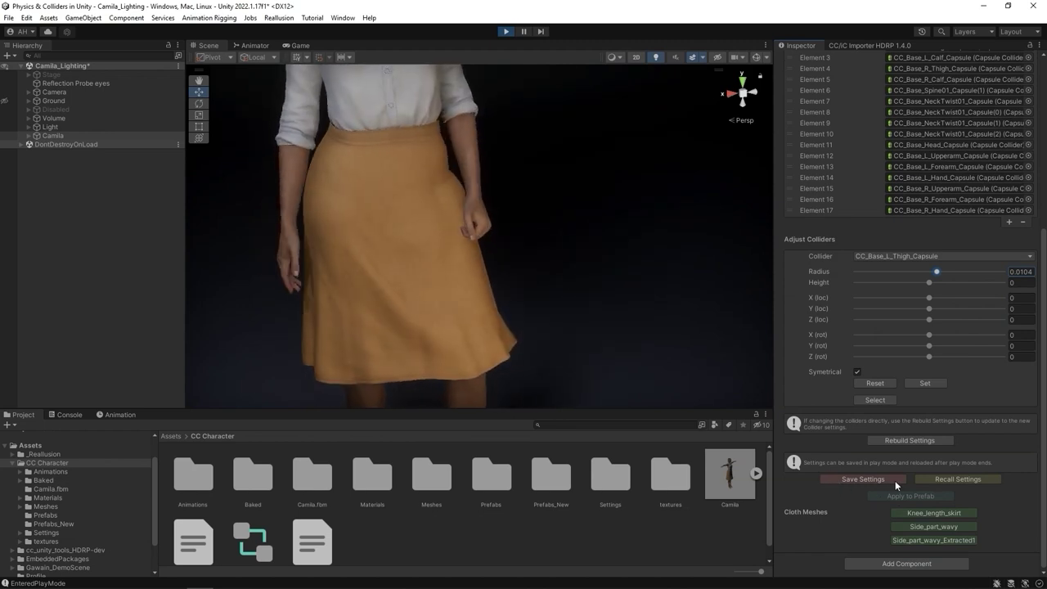
click(895, 481)
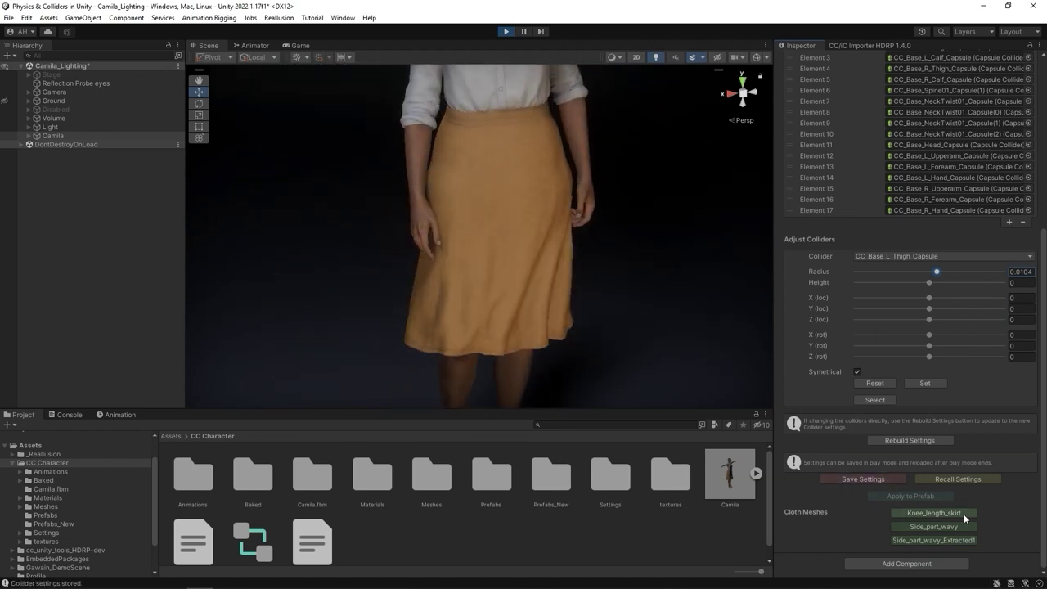
click(966, 513)
Give Knee_length_skirt Weight Map Power 2 and Weight Map Offset 0.02, then save its cloth settings
scroll(843, 436, down, 5)
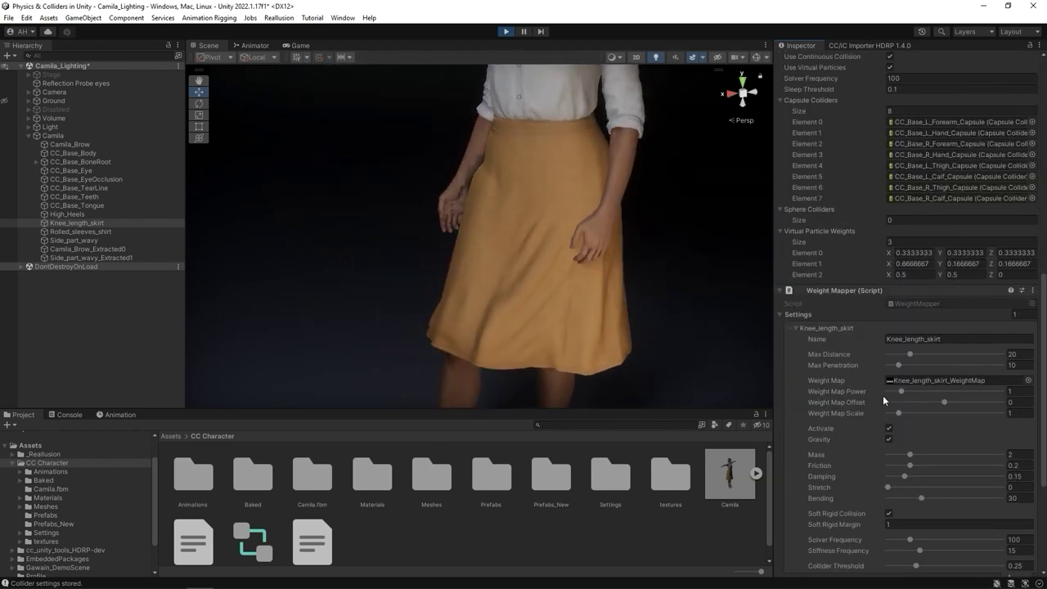
click(1010, 392)
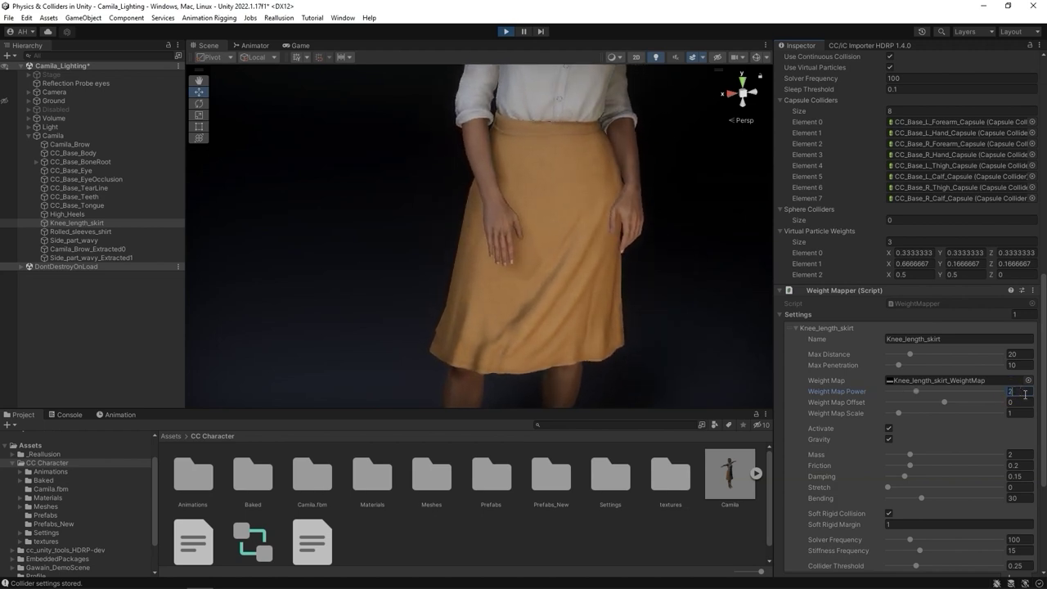
text(2)
click(1024, 402)
text(0.02)
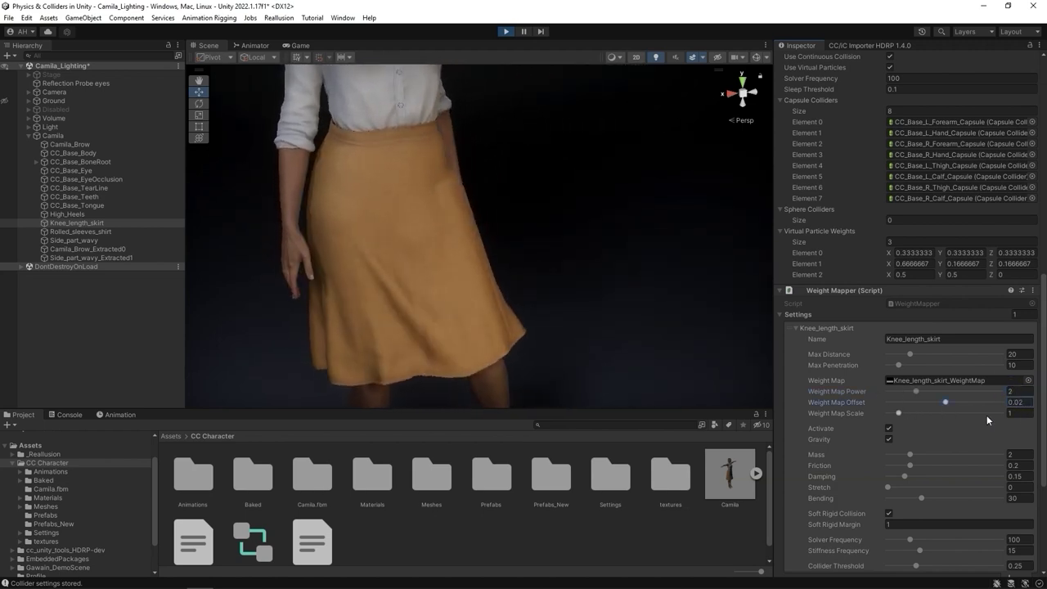
scroll(989, 397, down, 6)
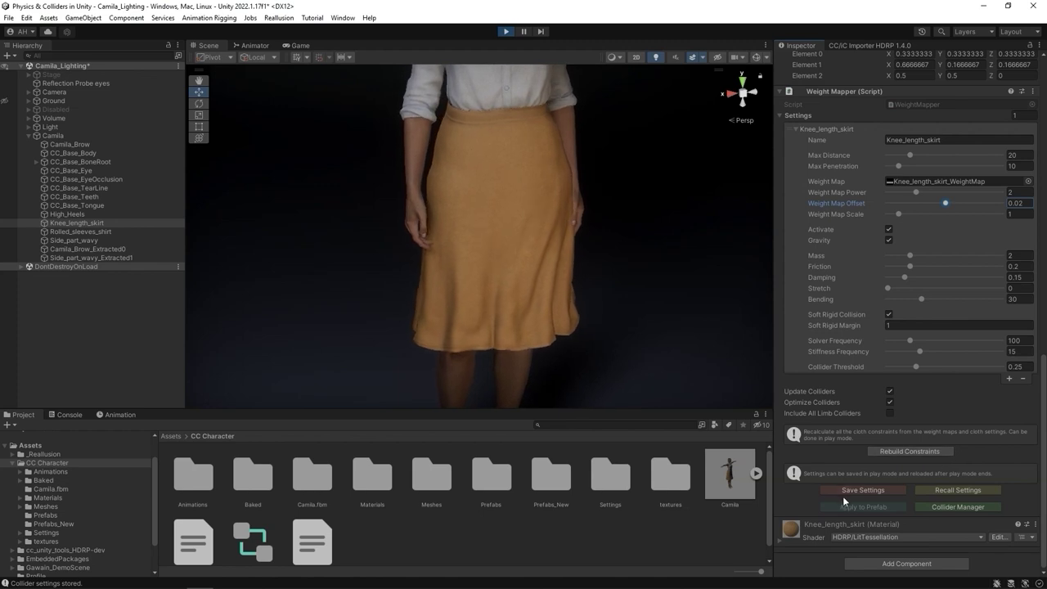
click(888, 490)
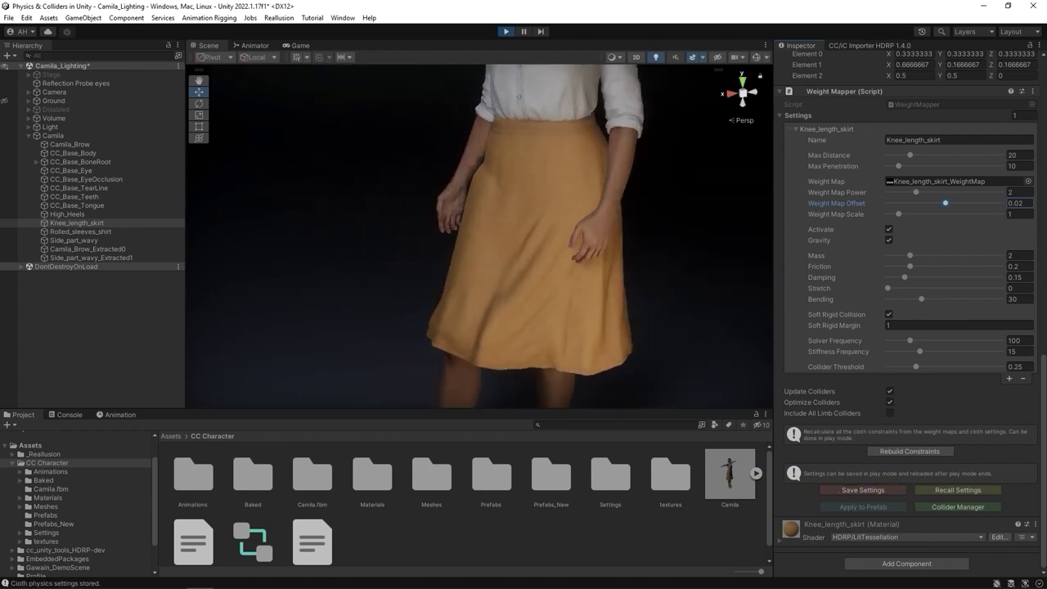
Stop play mode, then recall the saved Weight Mapper and Collider Manager settings
click(507, 31)
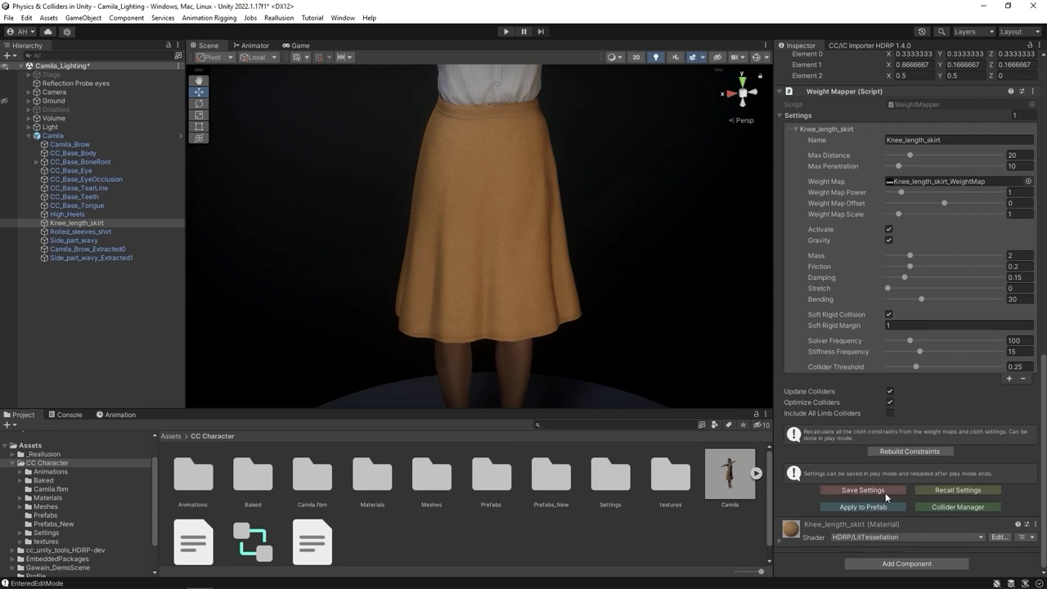
click(985, 494)
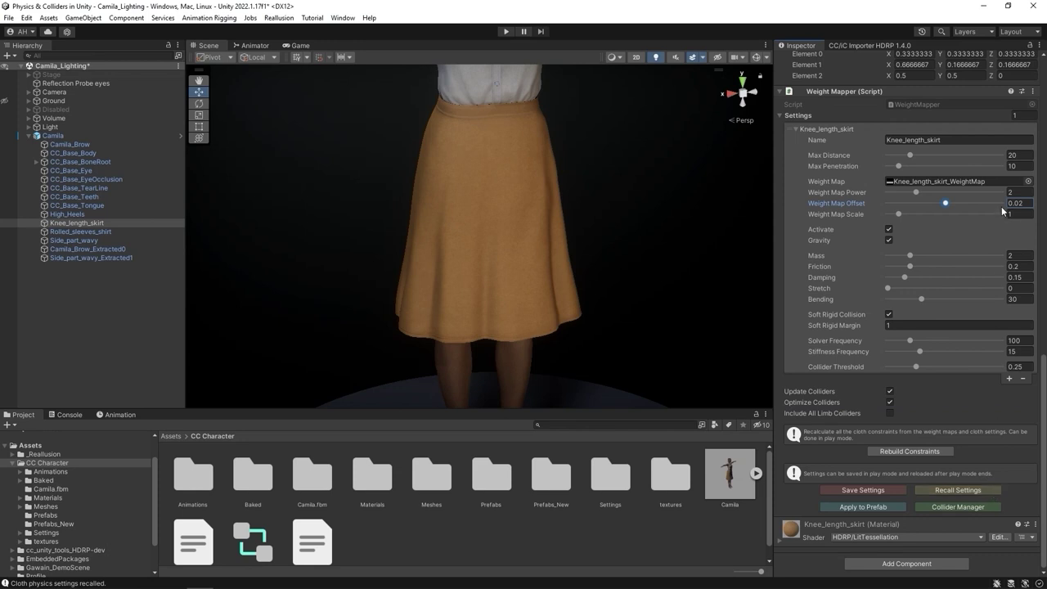
click(978, 507)
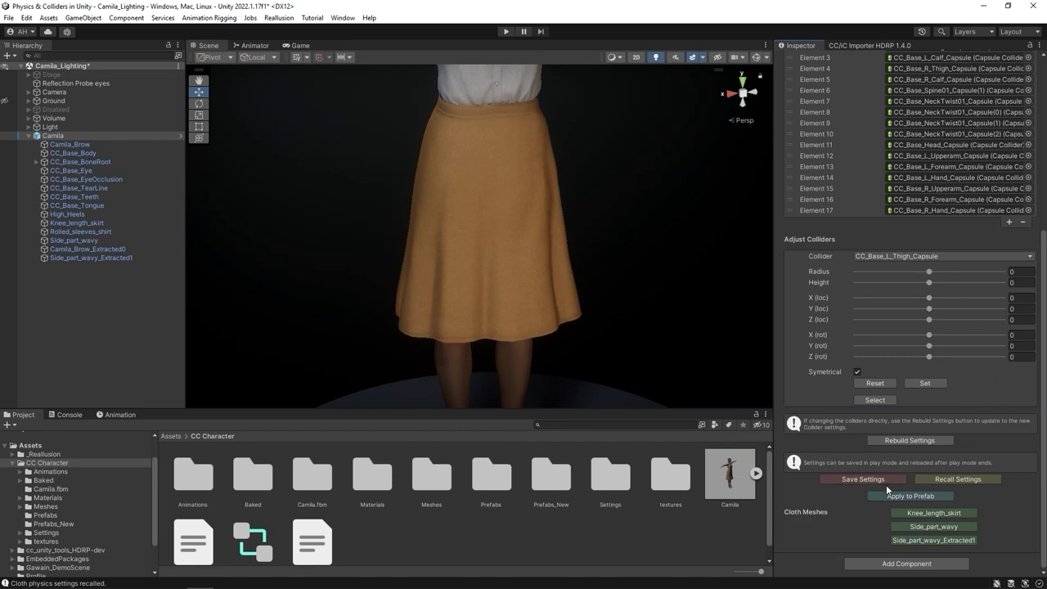
click(985, 483)
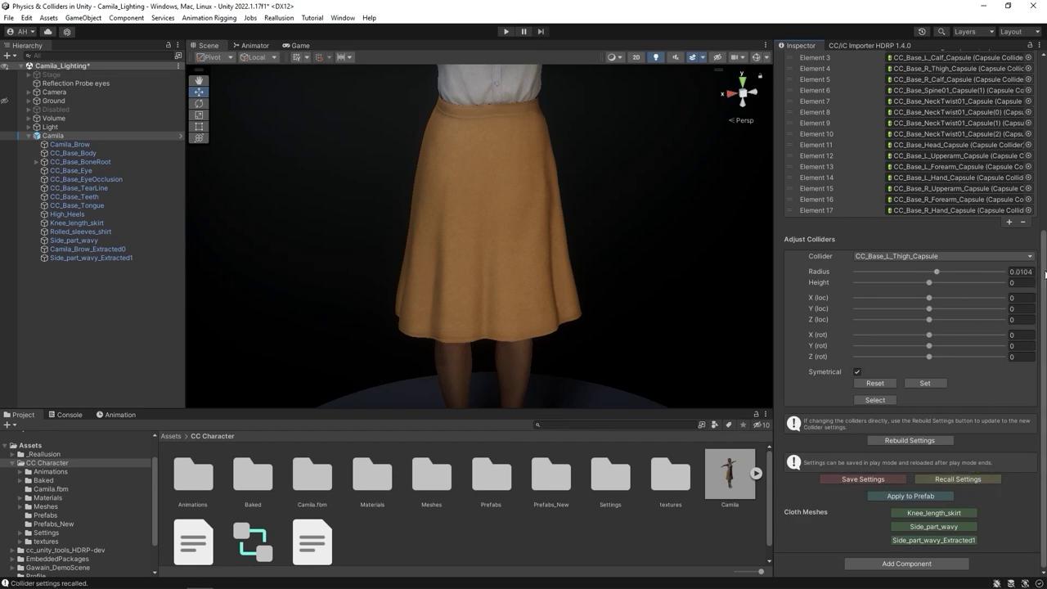